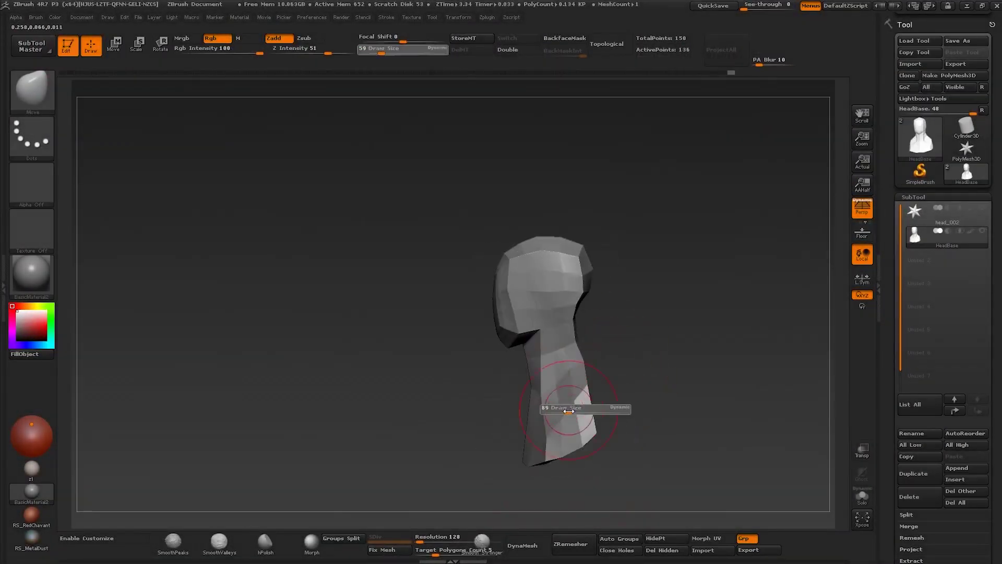
Reshape the neck, shoulders and chest of the low-poly HeadBase bust using Smooth and the Move brush, enlarging the draw size to 126.
drag(569, 411, 567, 412)
right_drag(567, 412, 618, 392)
drag(630, 374, 616, 336)
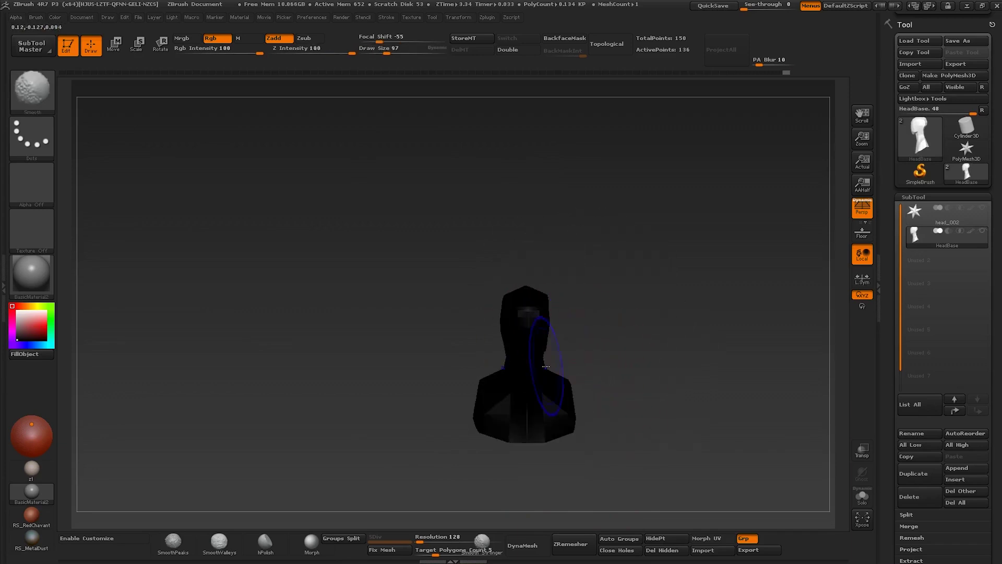
drag(532, 345, 553, 320)
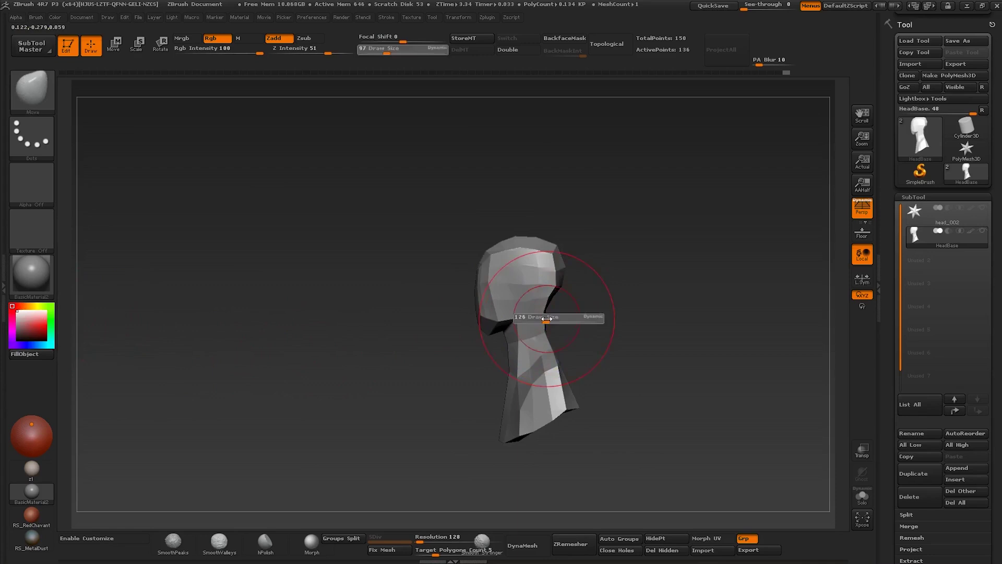
drag(387, 53, 394, 53)
drag(557, 360, 530, 313)
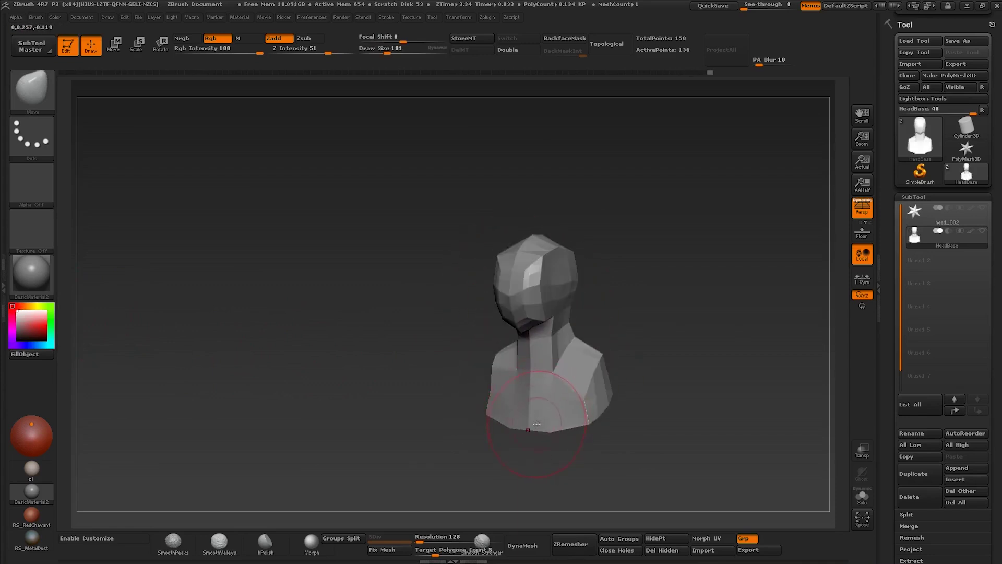
Refine the chest and the area under the jaw, and pull the bust's lower face forward with the Move brush.
drag(562, 364, 576, 423)
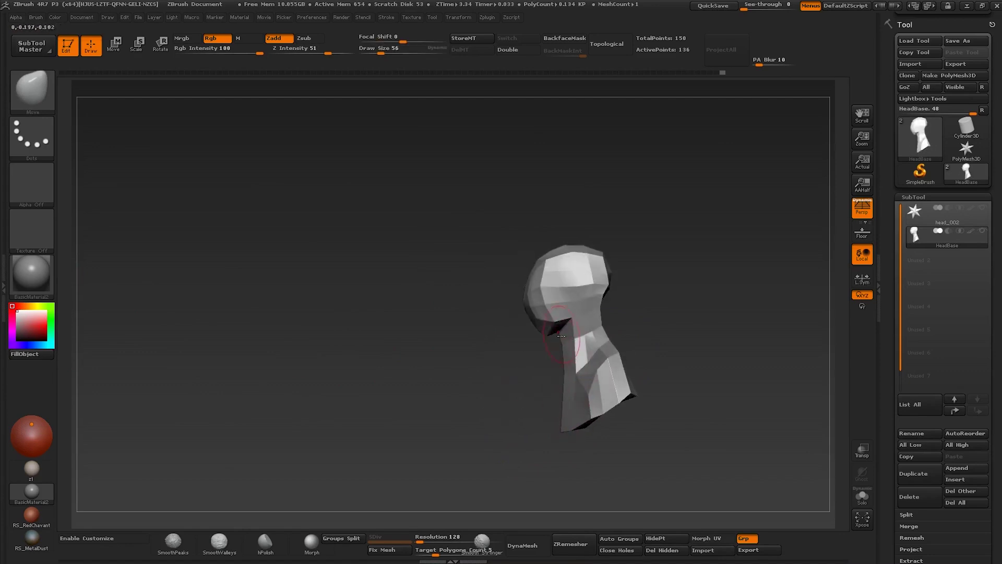
drag(537, 334, 575, 307)
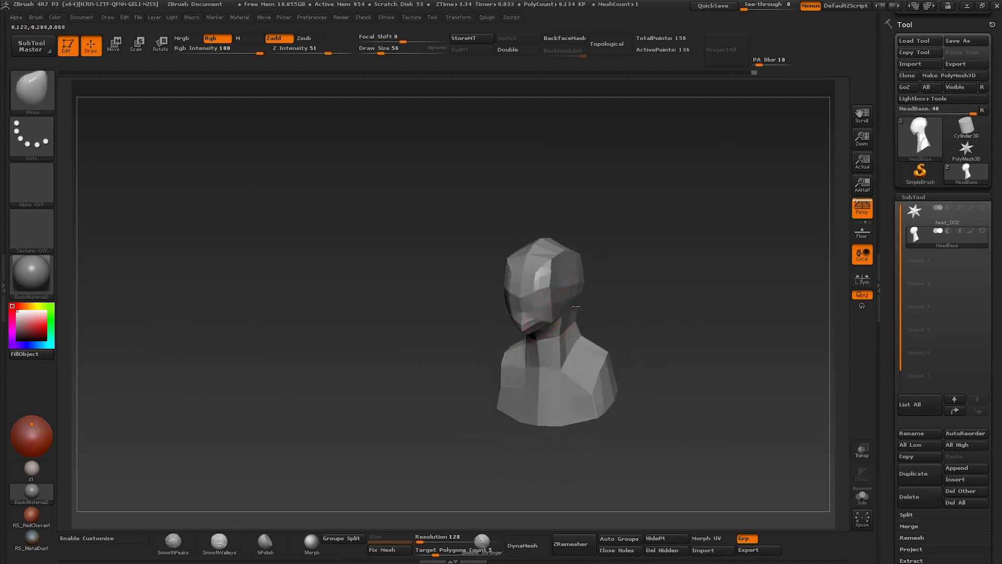
drag(581, 263, 533, 313)
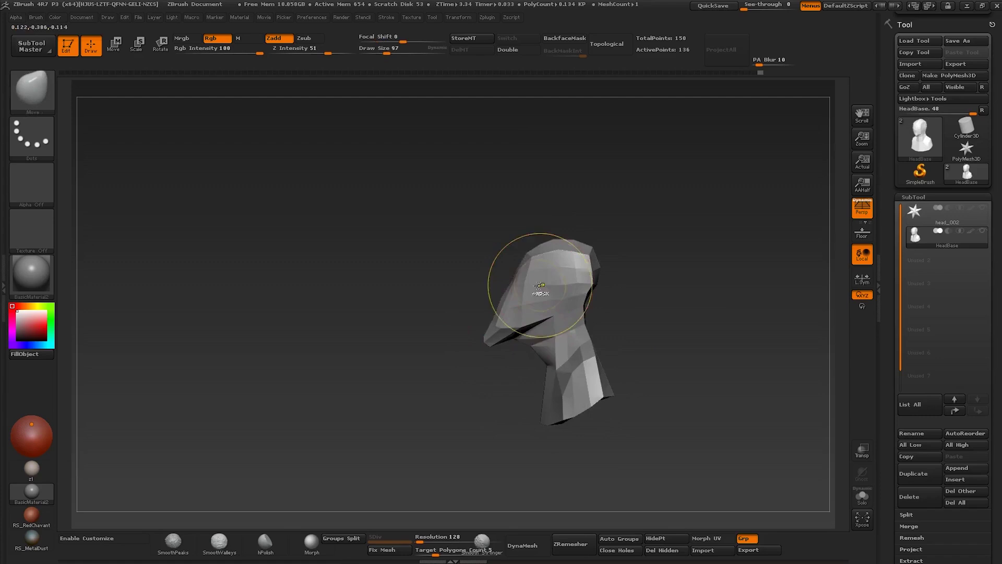
Adjust the forehead, protruding chin and shoulder area of the bust with the Move brush, changing the draw size as needed.
drag(527, 271, 516, 259)
mouse_move(522, 313)
mouse_down()
mouse_move(585, 286)
mouse_move(530, 293)
mouse_move(517, 324)
mouse_up()
key(s)
drag(516, 327, 522, 327)
mouse_move(518, 327)
mouse_down()
mouse_move(595, 318)
mouse_move(589, 277)
mouse_move(600, 264)
mouse_up()
mouse_move(600, 264)
right_down()
mouse_move(619, 271)
mouse_move(608, 313)
right_up()
drag(589, 375, 592, 382)
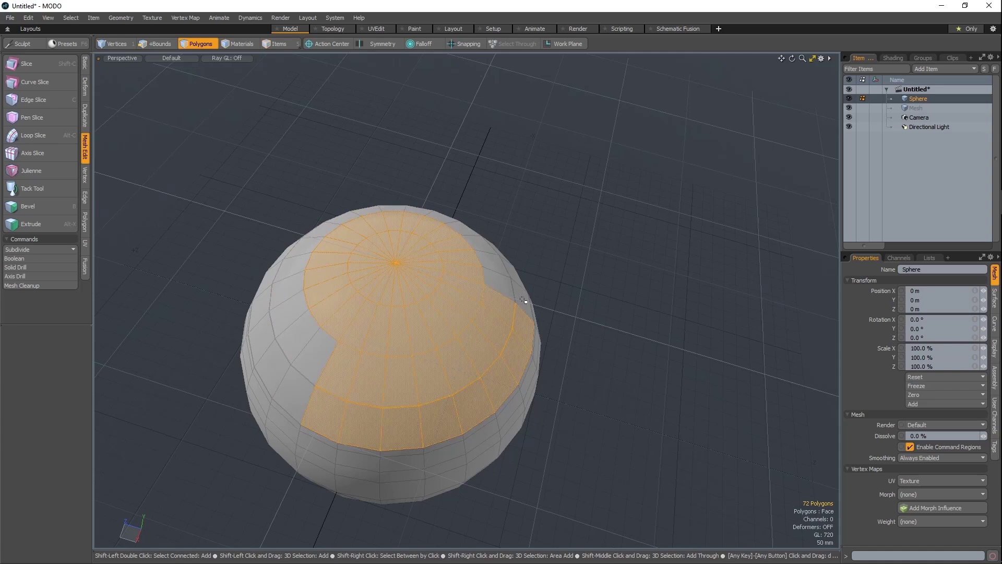
In MODO, shrink and grow the polygon selection on the sphere, and convert the edge selection around its pole to polygons.
key(shift+Down)
key(shift+Up)
key(shift+Down)
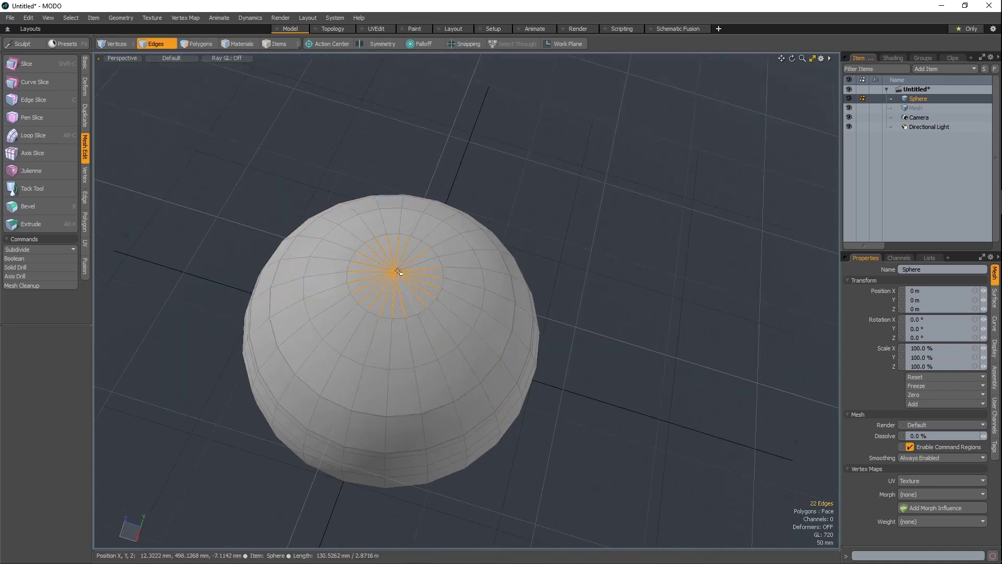
key(alt+3)
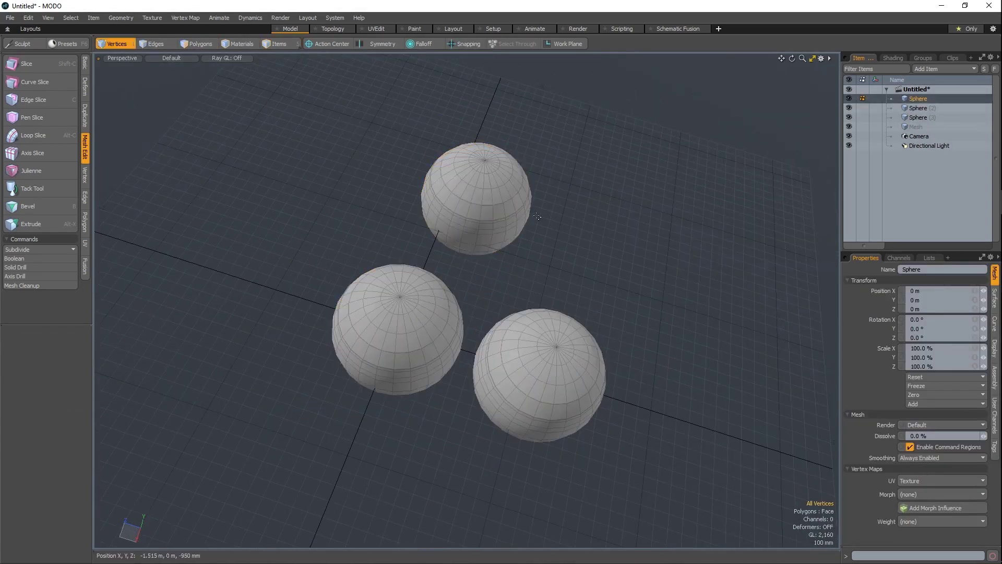
In polygon mode, select the connected polygons of whole spheres among the three separate spheres.
key(3)
double_click(504, 214)
double_click(502, 376)
double_click(428, 324)
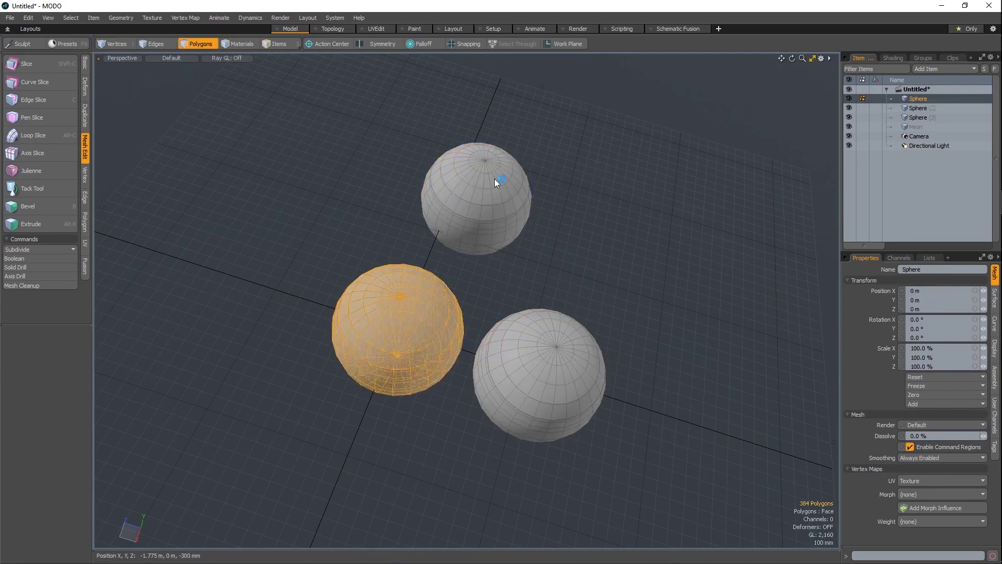
double_click(511, 365)
click(437, 328)
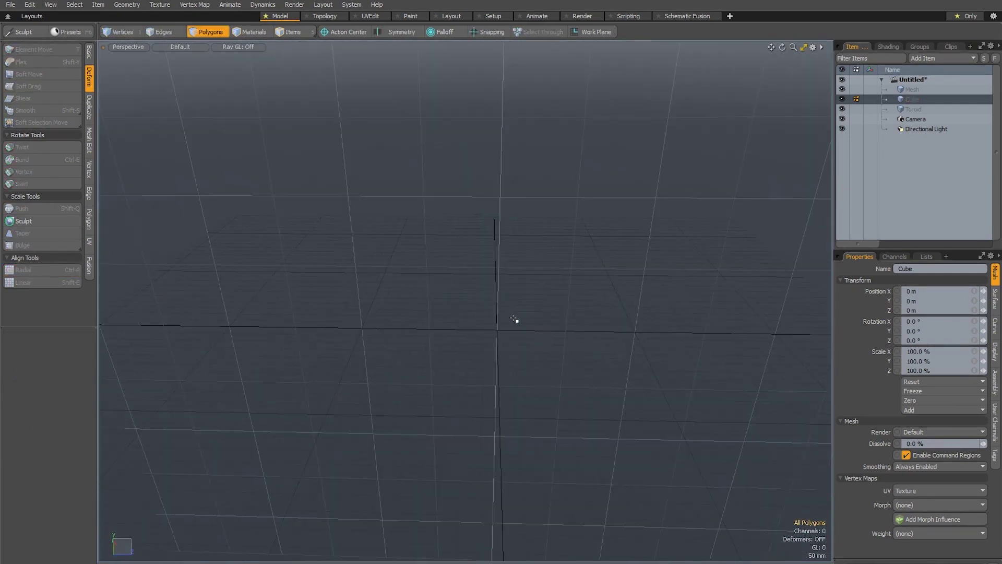
right_click(466, 330)
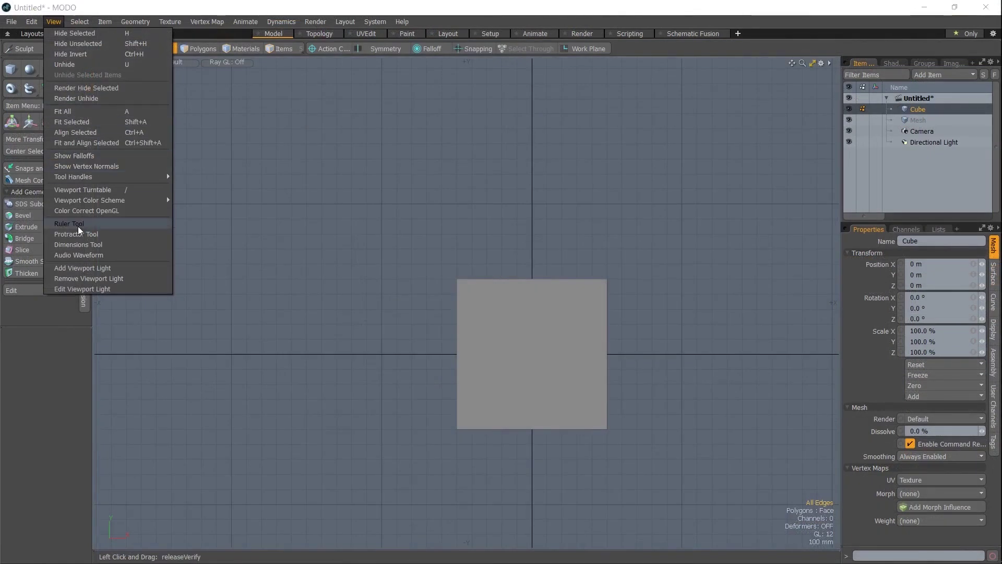
Measure down from the cube's top edge in the front view with the Ruler tool, turning snapping off to position it vertically.
click(79, 224)
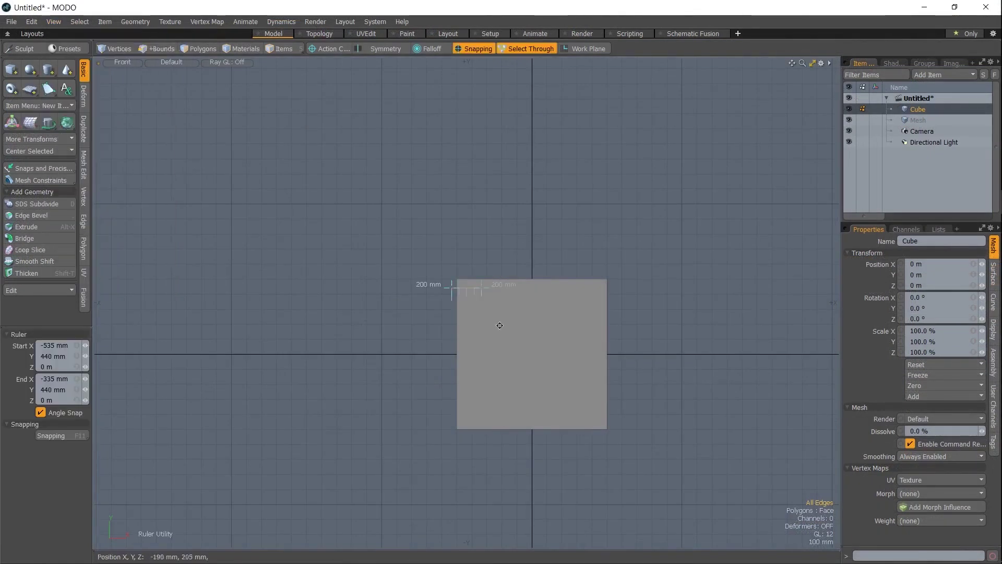
scroll(500, 325, up, 2)
key(2)
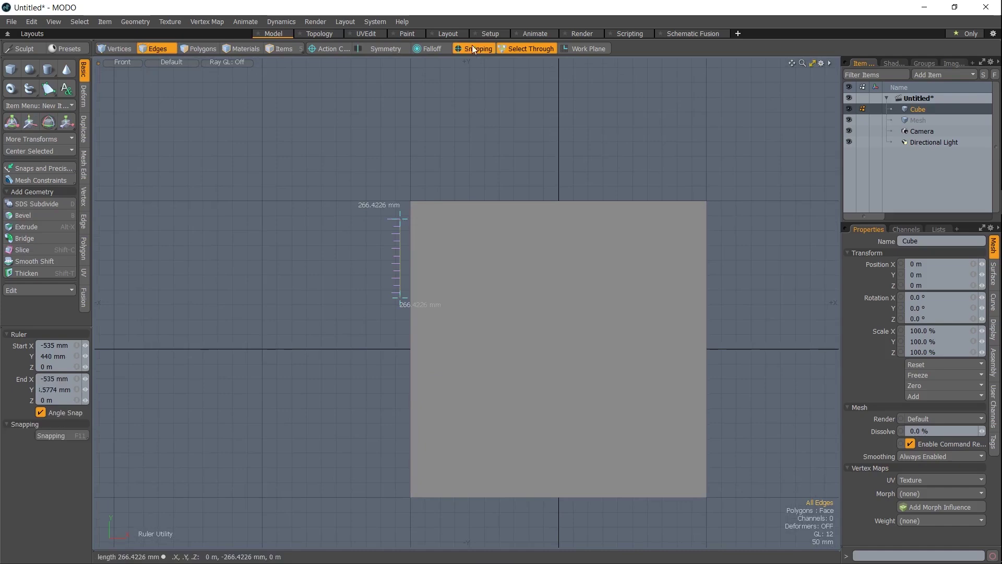
scroll(555, 285, up, 1)
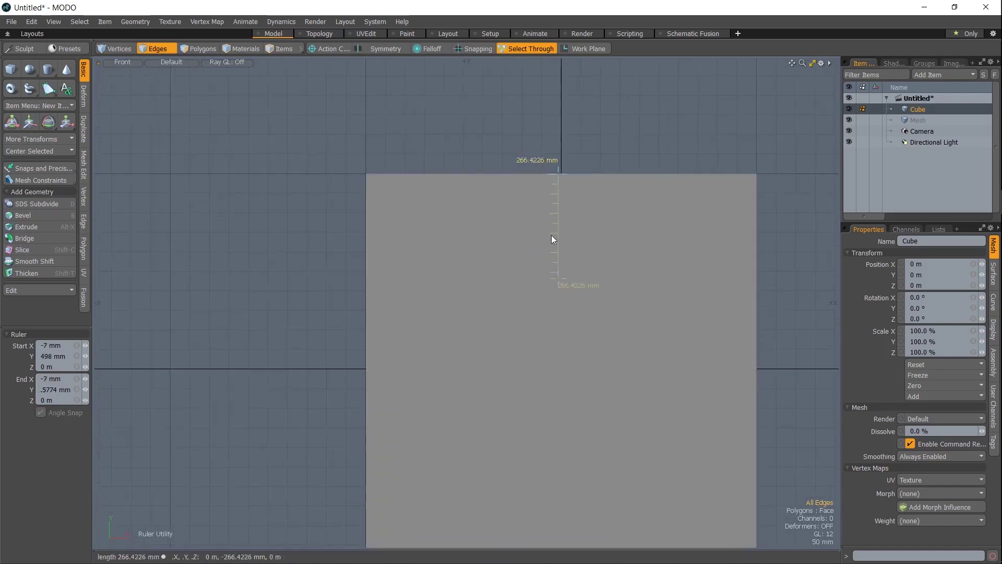
drag(557, 272, 561, 263)
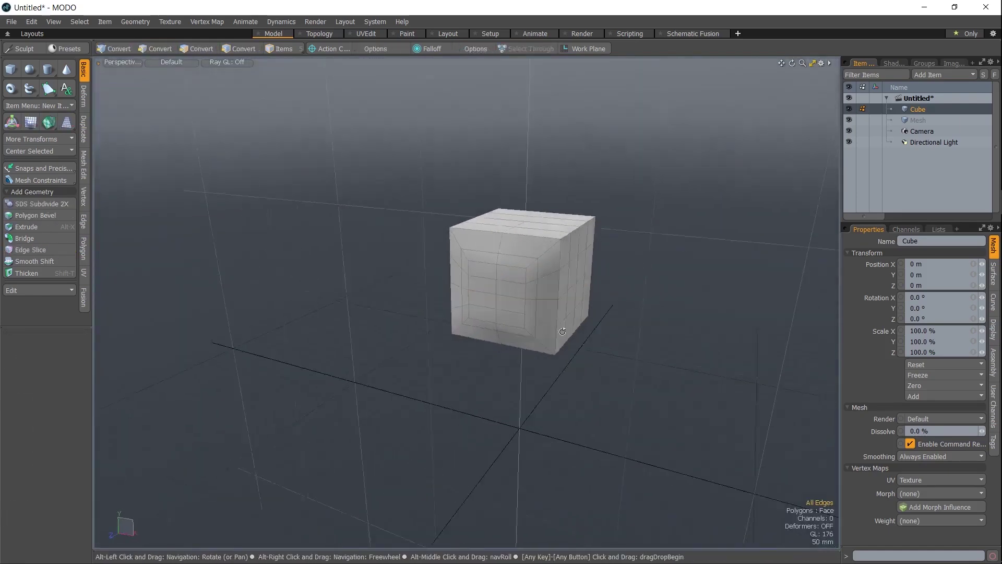
Extrude the six polygons on the cube's underside and move them downward to form a neck.
alt+drag(562, 332, 426, 331)
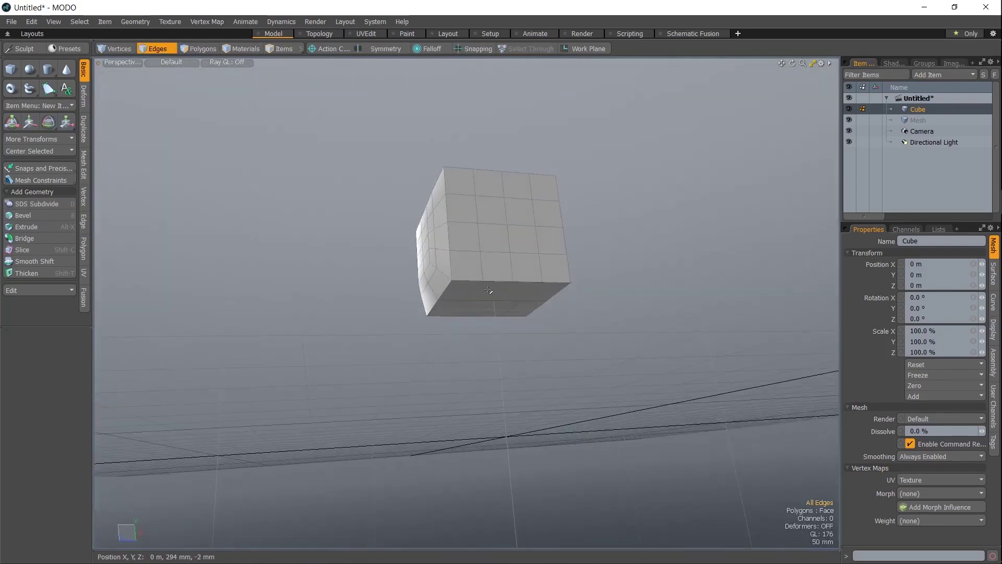
click(499, 301)
key(alt+x)
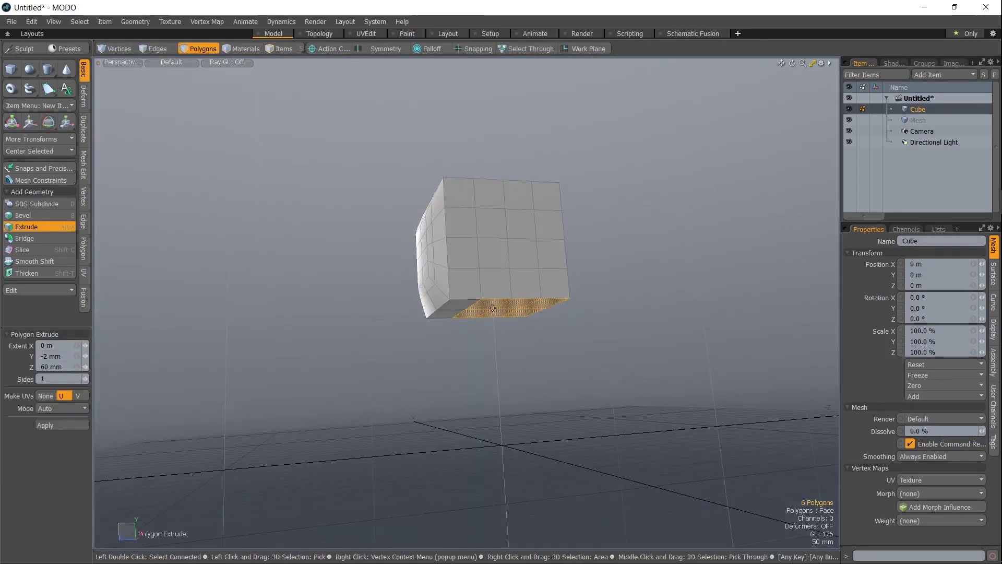
drag(505, 284, 504, 286)
alt+drag(505, 286, 574, 316)
key(w)
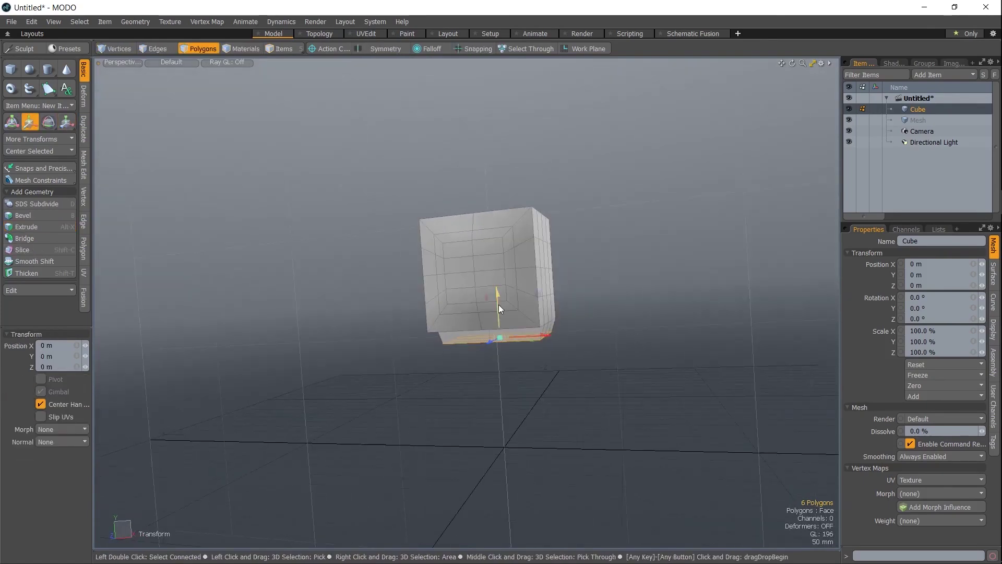
drag(499, 307, 502, 389)
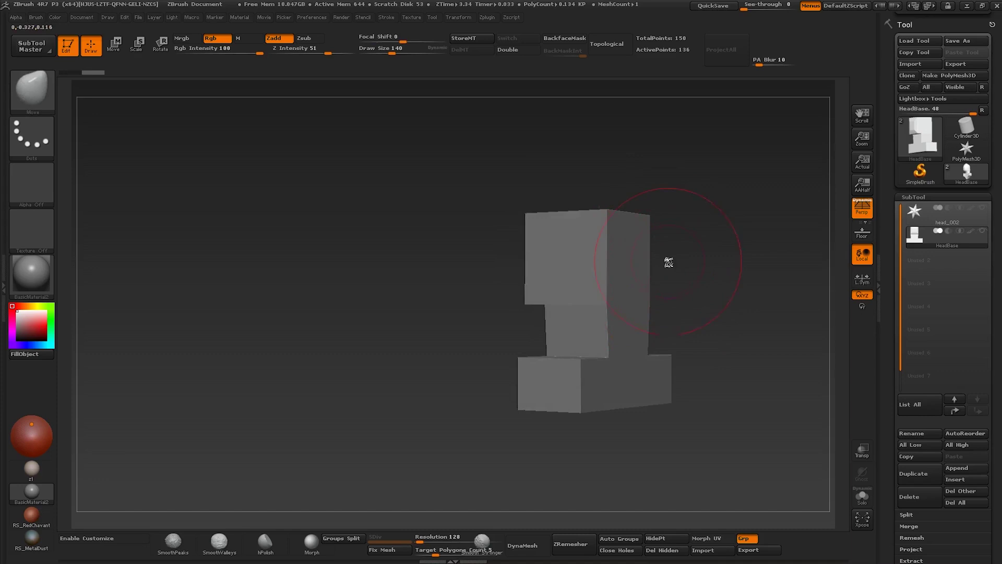
In ZBrush, round the blocky head's skull, taper its back and pull the chin down with the Move brush, redoing two history states.
drag(669, 262, 586, 320)
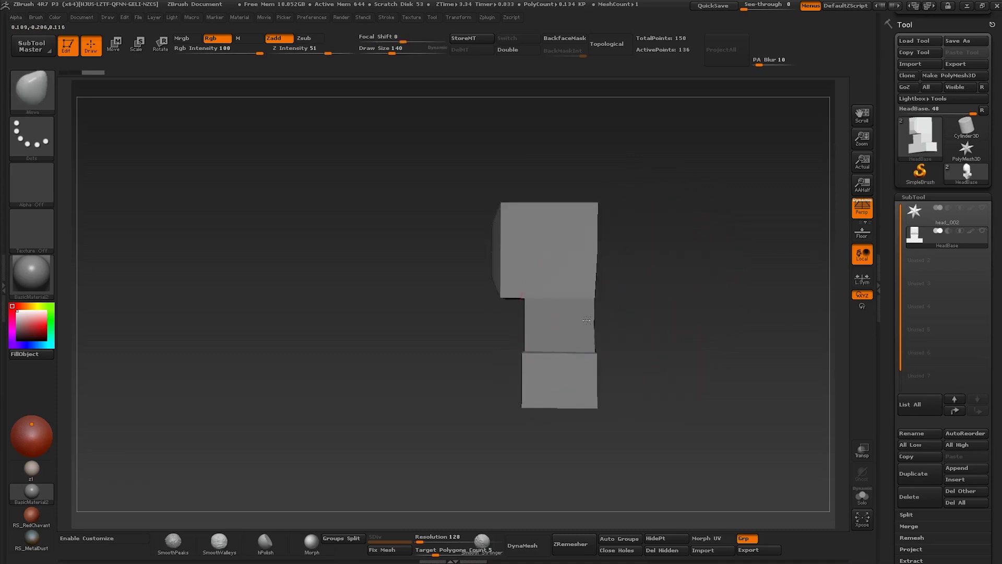
drag(606, 236, 597, 266)
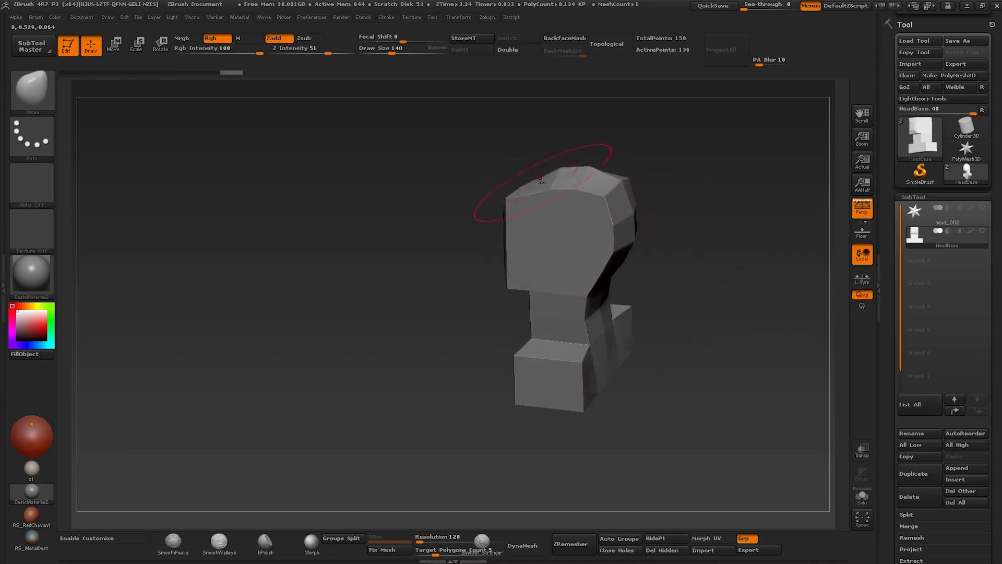
shift+drag(542, 180, 532, 196)
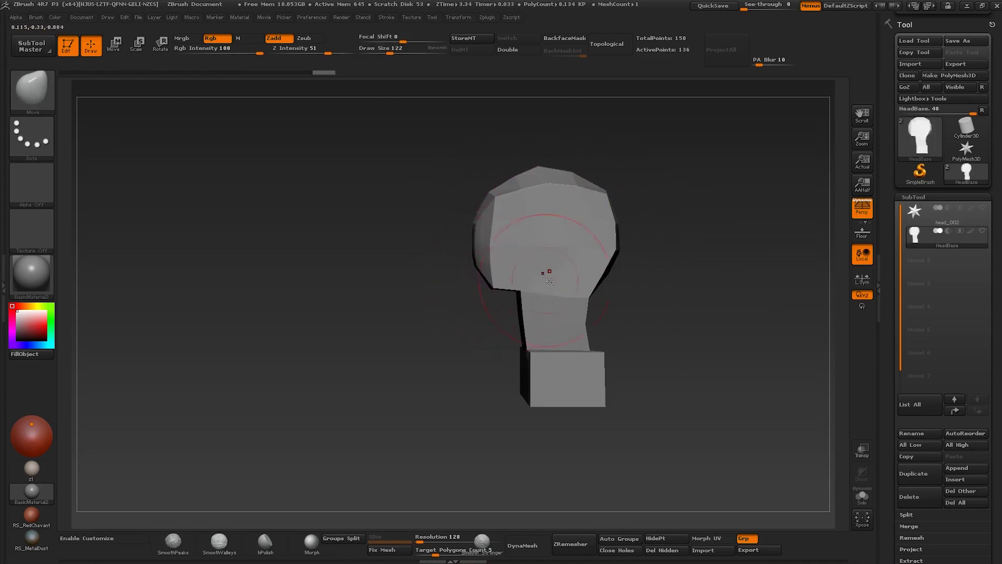
mouse_move(550, 281)
mouse_down()
mouse_move(572, 290)
mouse_move(467, 301)
mouse_up()
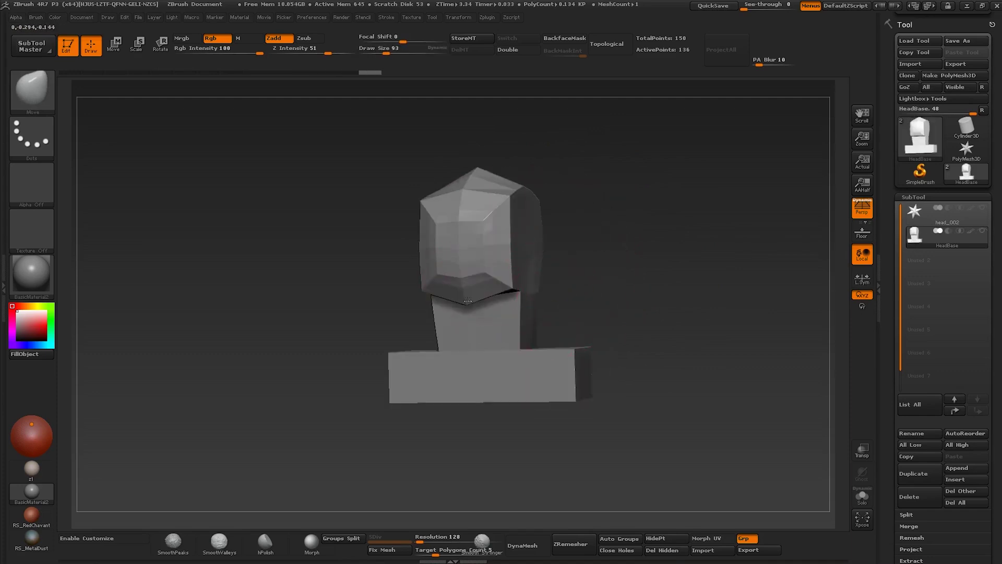
key(ctrl+shift+z)
key(ctrl+shift+z)
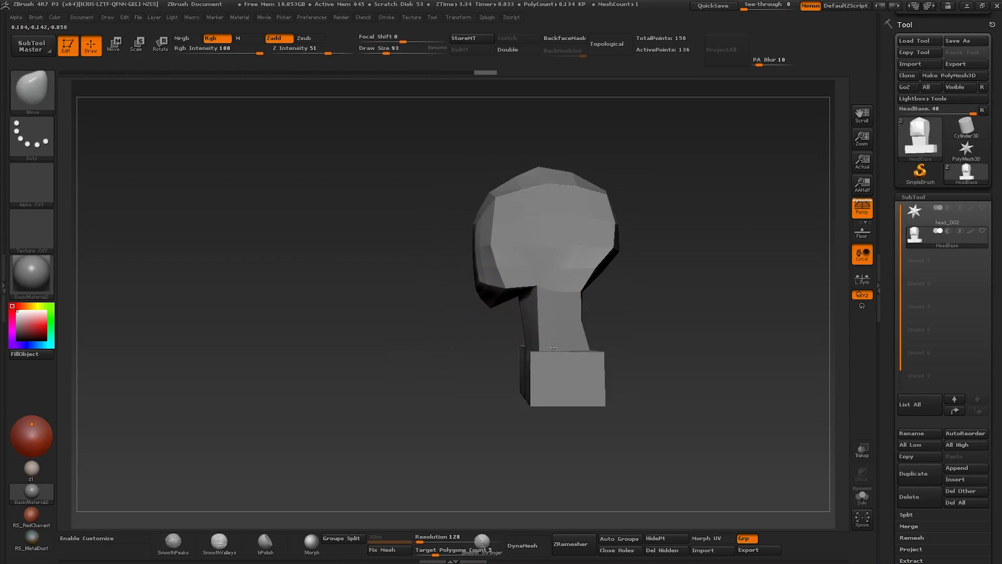
Pull the neck and rectangular base into sloping shoulders and a chest with the Move brush, enlarging the draw size to 192.
drag(554, 347, 679, 351)
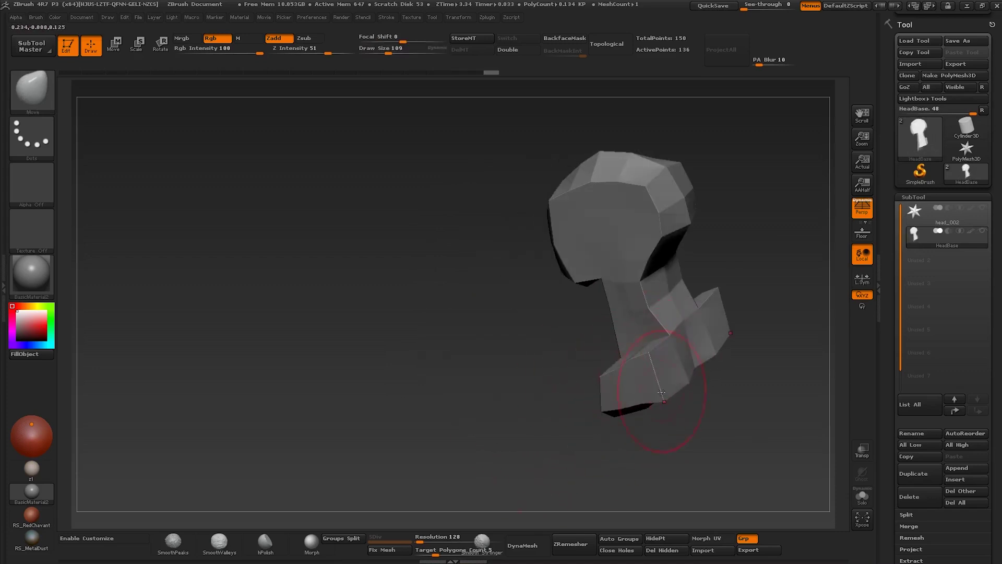
drag(661, 427, 624, 416)
mouse_move(561, 464)
mouse_down()
mouse_move(709, 446)
mouse_move(699, 394)
mouse_move(666, 333)
mouse_move(699, 346)
mouse_move(674, 378)
mouse_up()
key(s)
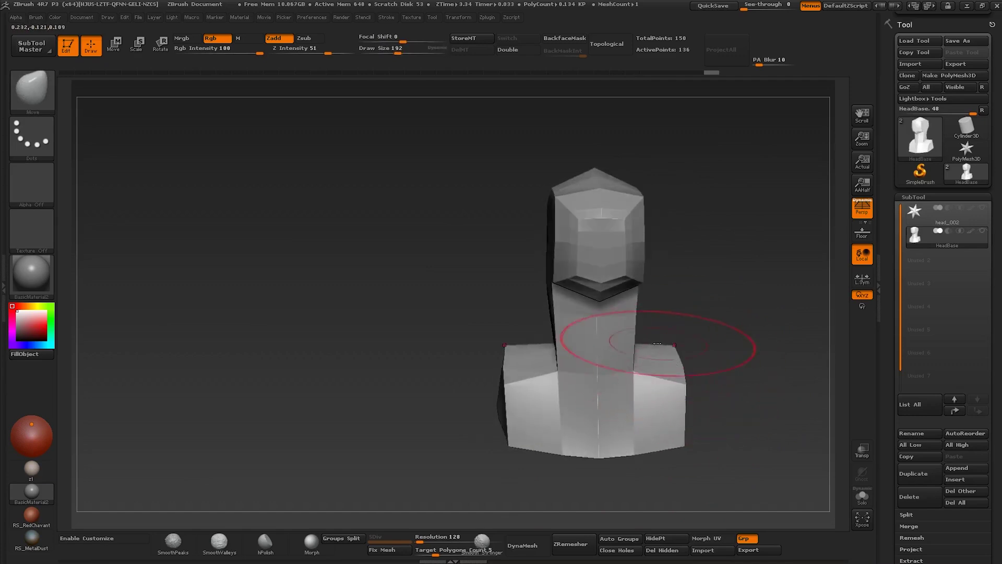
drag(657, 344, 581, 428)
mouse_move(538, 368)
mouse_down()
mouse_move(551, 336)
mouse_move(559, 356)
mouse_up()
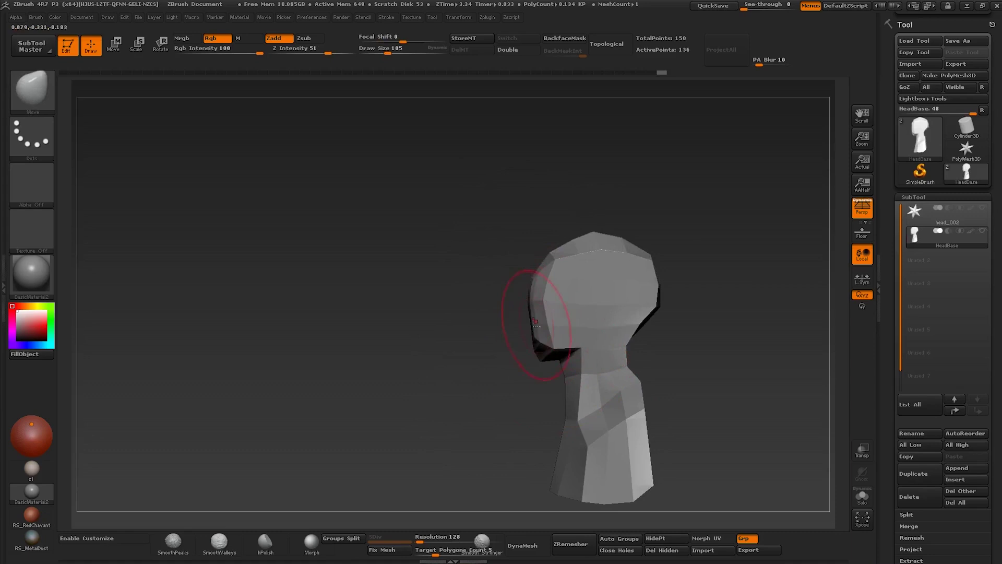
Refine the forehead and the front profile of the low-poly head with the Move brush.
drag(553, 261, 549, 253)
key(s)
right_drag(638, 299, 644, 339)
drag(645, 344, 637, 317)
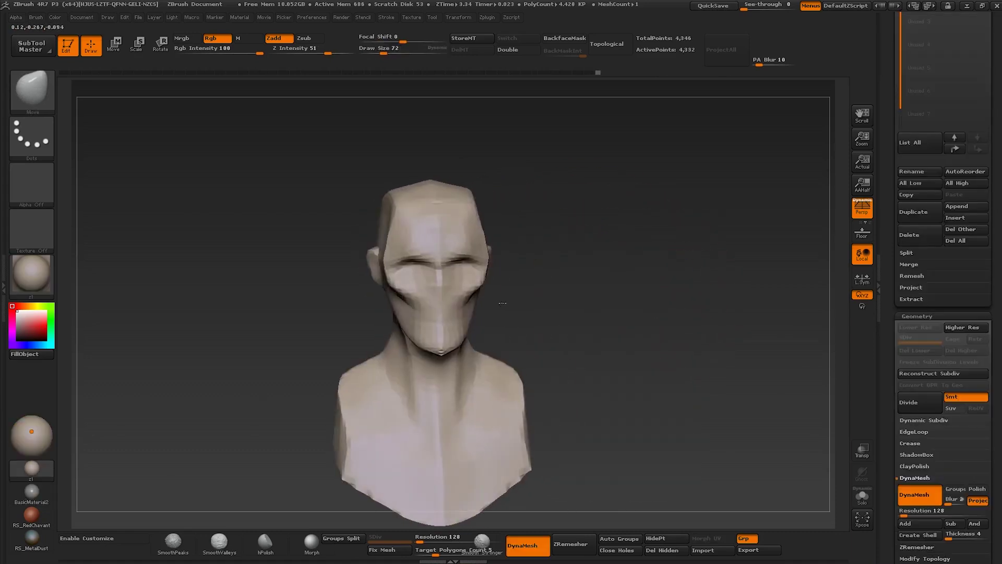
Adjust the cheeks and sides of the face on the DynaMesh bust using the Move brush with a smaller draw size.
drag(478, 308, 482, 307)
mouse_move(482, 307)
right_down()
mouse_move(449, 308)
mouse_move(496, 307)
mouse_move(472, 309)
mouse_move(480, 314)
mouse_move(509, 300)
mouse_move(481, 293)
right_up()
key(bracketleft)
key(bracketleft)
key(bracketleft)
drag(465, 285, 456, 282)
mouse_move(428, 284)
right_down()
mouse_move(460, 281)
mouse_move(422, 297)
right_up()
mouse_move(428, 300)
mouse_down()
mouse_move(450, 271)
mouse_move(450, 236)
mouse_move(452, 244)
mouse_up()
Shape the brow and eye sockets on the DynaMesh head using the Move brush with a further reduced draw size.
key(bracketleft)
key(bracketleft)
key(bracketleft)
key(bracketleft)
mouse_move(434, 252)
mouse_down()
mouse_move(417, 264)
mouse_move(394, 258)
mouse_up()
drag(465, 257, 556, 296)
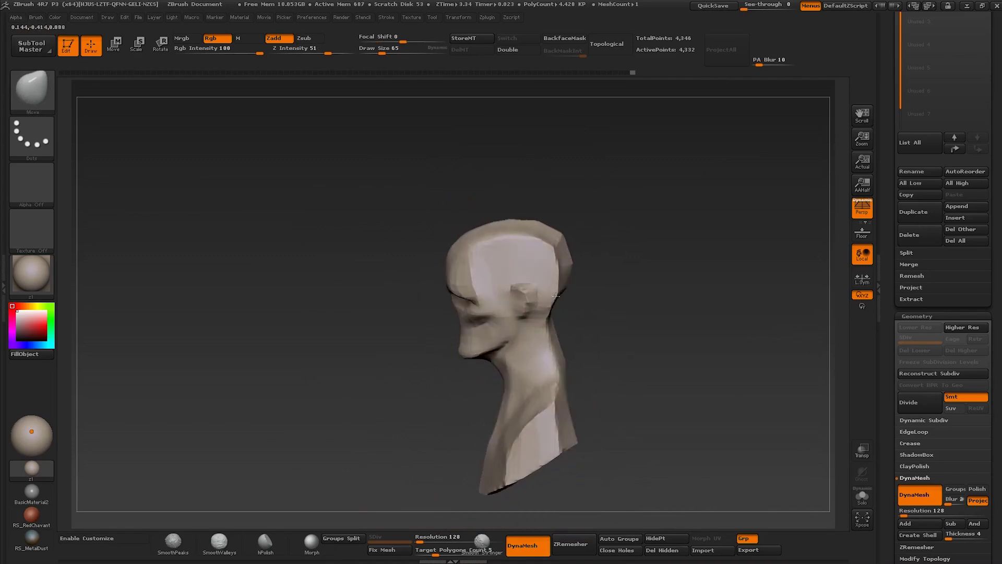
Reduce the Move brush's draw size to 42 and pull a pointed nose out from the face in profile.
mouse_move(437, 297)
alt+mouse_down()
mouse_move(425, 325)
mouse_move(459, 318)
mouse_move(450, 303)
mouse_move(413, 326)
mouse_move(447, 302)
mouse_move(444, 318)
mouse_move(483, 316)
mouse_move(451, 341)
alt+mouse_up()
key(bracketleft)
key(bracketleft)
key(bracketleft)
key(s)
drag(530, 336, 443, 346)
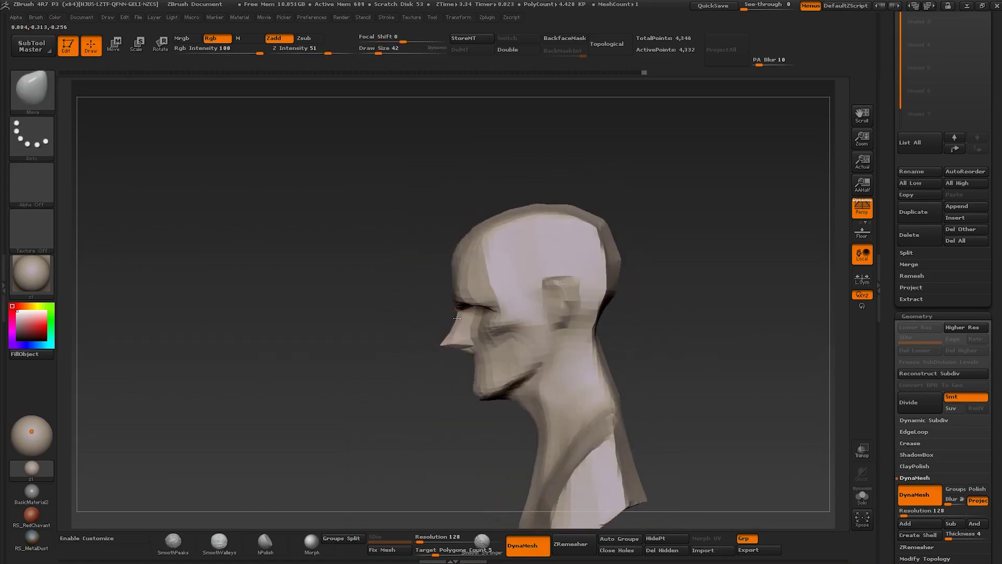
drag(479, 343, 472, 339)
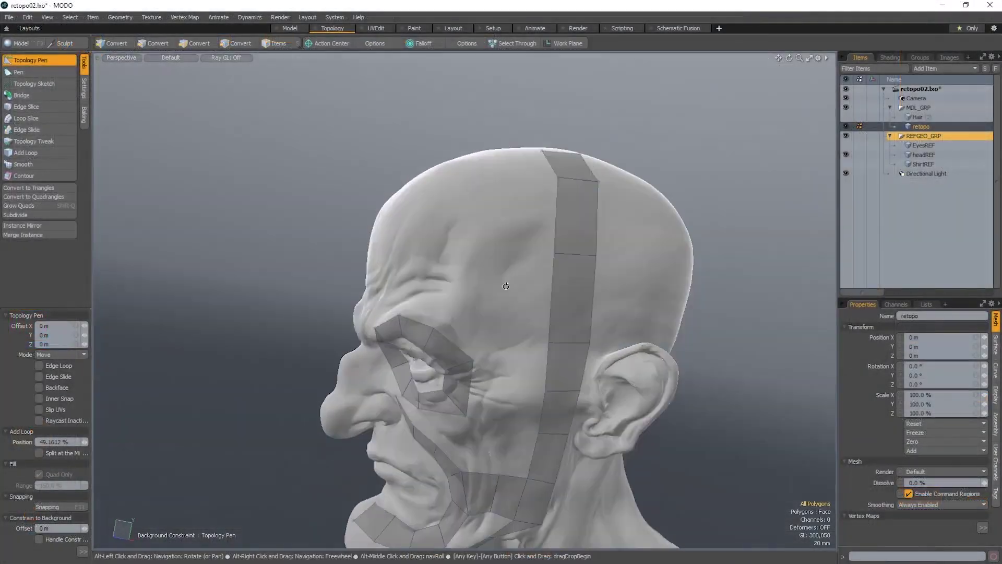
In MODO, extend the retopo mesh over the reference head with the Topology Pen, building polygon strips along both lips.
alt+drag(506, 286, 536, 183)
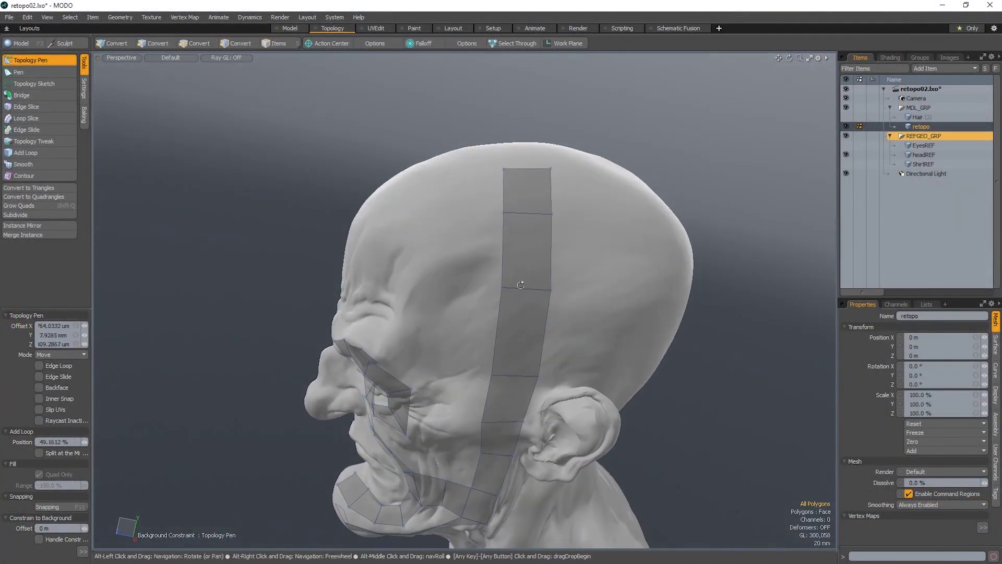
alt+drag(440, 460, 425, 334)
shift+click(449, 271)
alt+drag(454, 292, 644, 328)
scroll(439, 268, up, 2)
alt+drag(644, 331, 561, 360)
alt+drag(561, 361, 527, 331)
drag(526, 359, 456, 347)
alt+drag(456, 347, 469, 324)
ctrl+alt+drag(470, 323, 577, 297)
scroll(573, 303, up, 3)
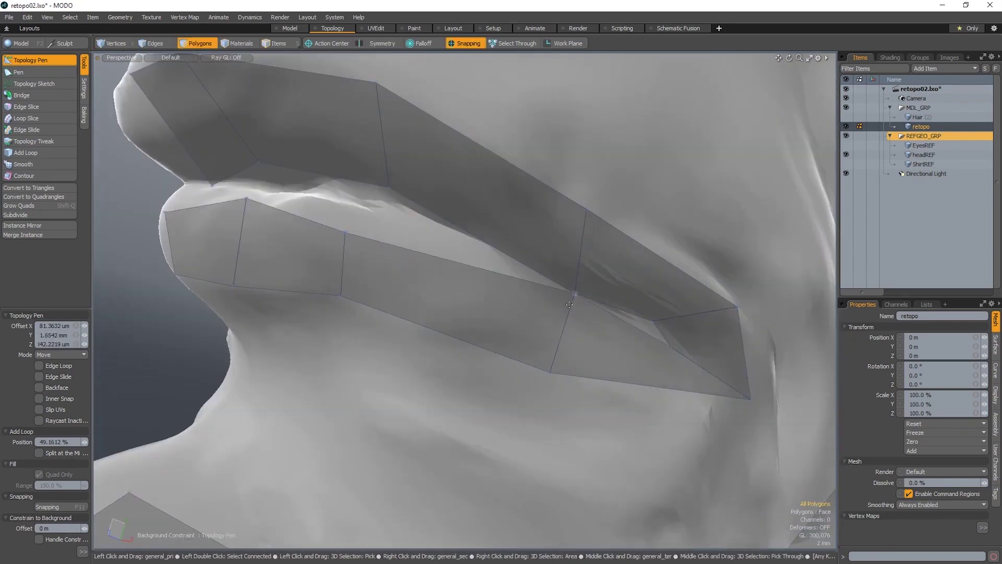
Reposition the lip strip vertices near the mouth corner and lower lip with the Topology Pen to follow the sculpted lips.
scroll(577, 296, up, 6)
drag(559, 342, 554, 314)
scroll(554, 313, down, 8)
alt+drag(511, 287, 483, 284)
scroll(469, 269, up, 3)
drag(470, 246, 507, 232)
scroll(491, 235, down, 5)
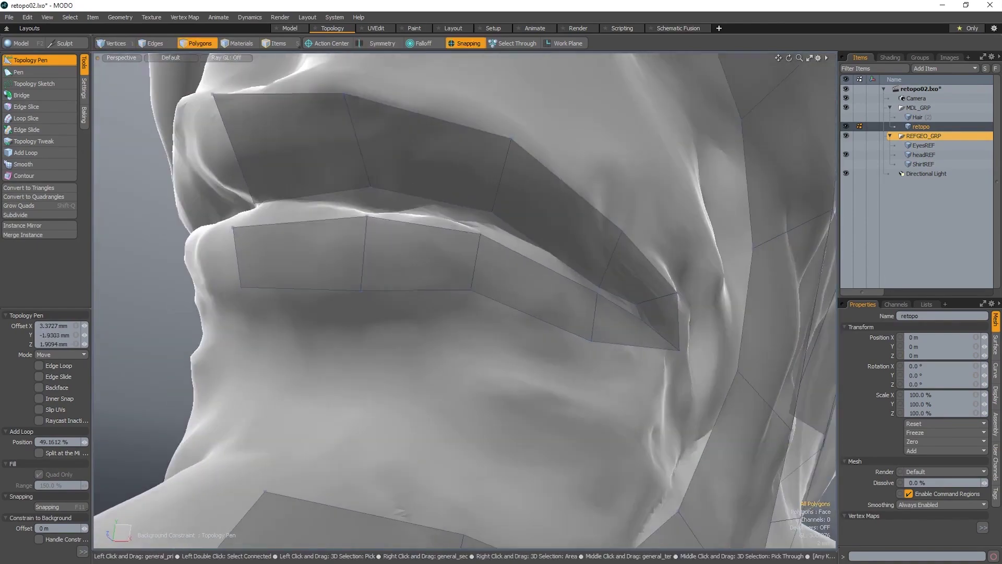
Refine the lower lip strip with the Topology Pen and extend its polygons down from the lip's centre toward the chin.
alt+drag(399, 251, 496, 230)
drag(426, 261, 361, 334)
scroll(429, 248, down, 3)
scroll(366, 277, up, 3)
drag(368, 277, 359, 270)
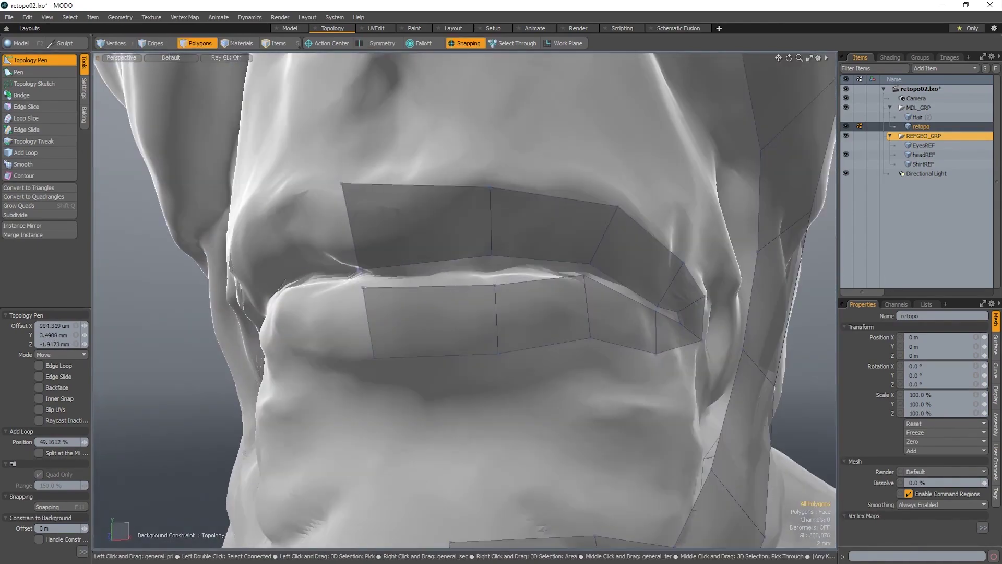
scroll(493, 279, down, 4)
alt+drag(492, 279, 473, 349)
alt+drag(472, 348, 477, 372)
scroll(485, 379, down, 4)
alt+drag(478, 372, 444, 360)
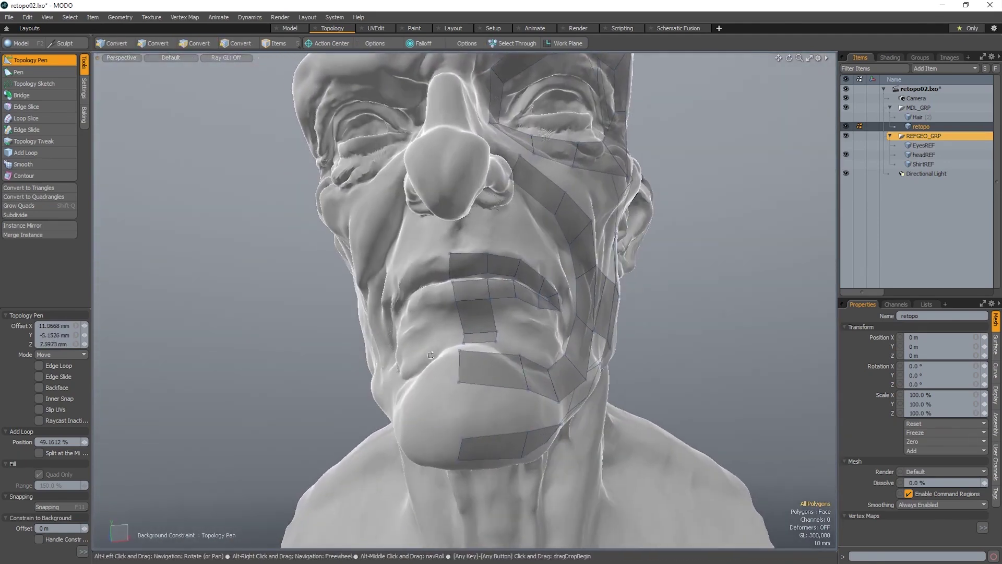
Drop the Topology Pen and set the viewport's selection lasso style to Lasso.
key(space)
right_drag(443, 472, 438, 313)
right_click(393, 298)
mouse_move(465, 431)
click(515, 440)
right_click(381, 332)
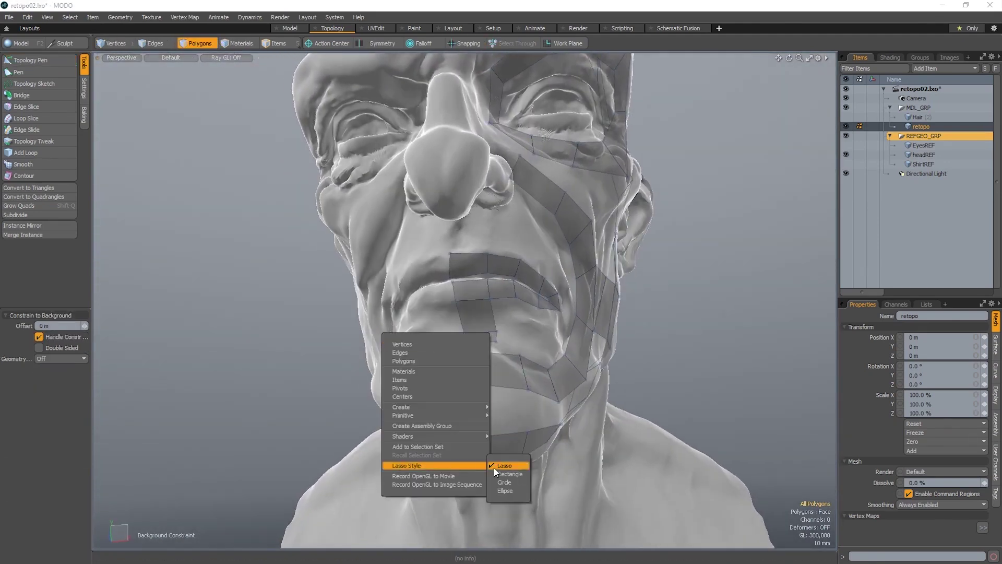
click(498, 466)
Lasso-select the vertices along the retopo mesh's open centre edge and line them up on the face's midline with Set Position.
right_drag(416, 247, 459, 500)
key(1)
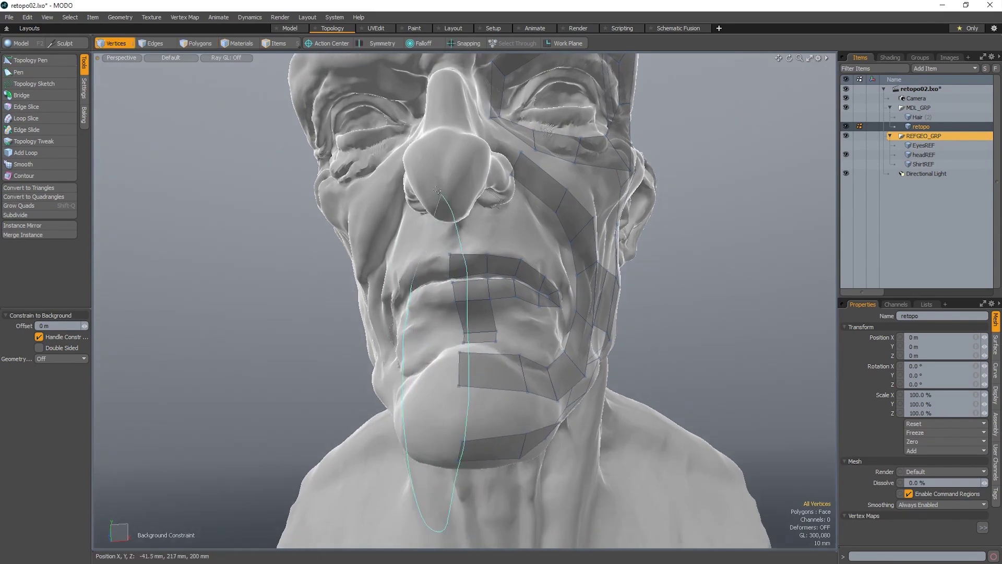
click(127, 44)
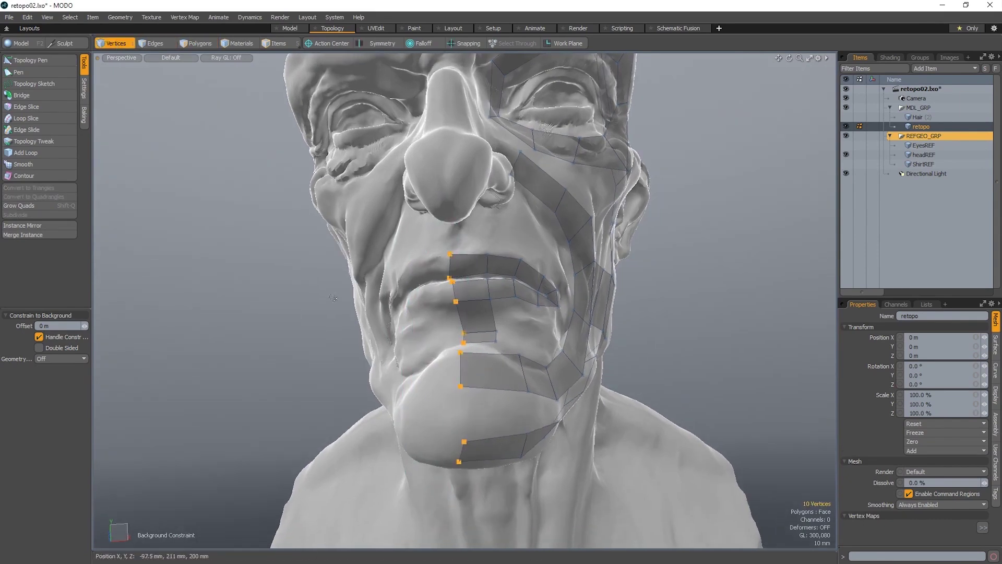
key(F2)
drag(459, 76, 203, 88)
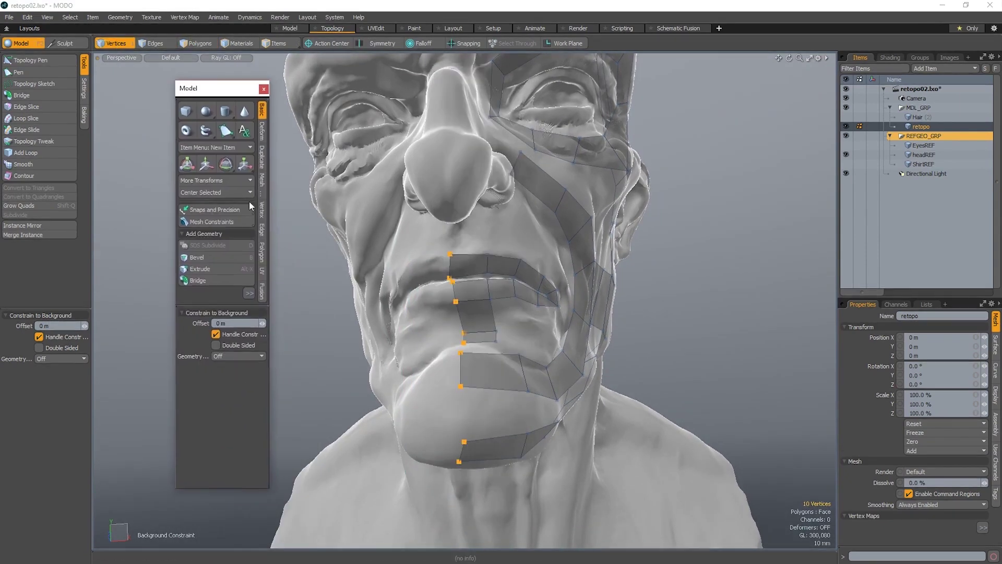
click(262, 210)
click(211, 237)
drag(501, 249, 438, 200)
click(489, 217)
mouse_move(470, 334)
alt+mouse_down()
mouse_move(450, 357)
mouse_move(472, 336)
mouse_move(473, 350)
alt+mouse_up()
key(ctrl+z)
click(214, 237)
click(494, 215)
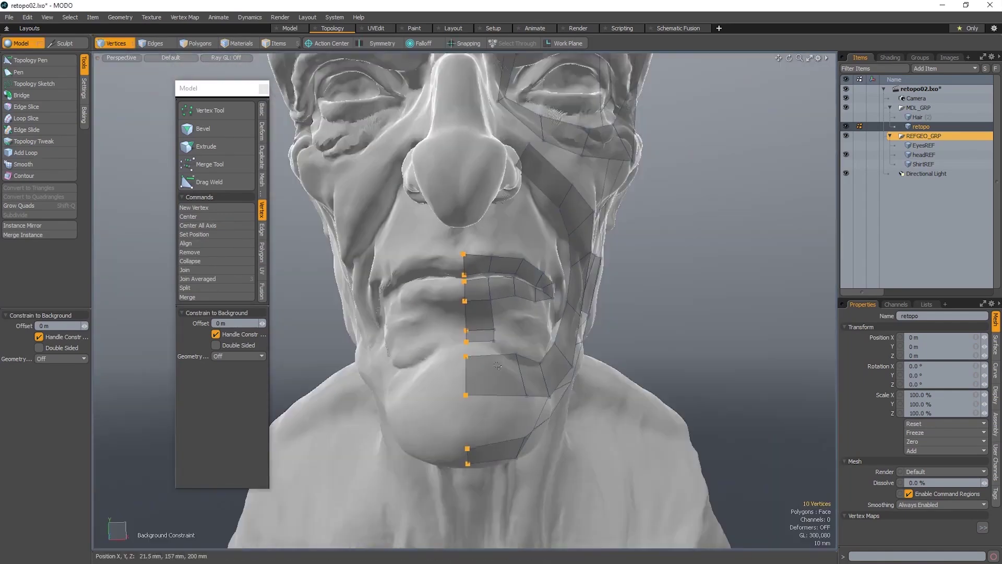
Clear the centreline vertex selection and reactivate the Topology Pen for the mouth and chin area.
click(473, 376)
alt+drag(472, 397, 476, 371)
key(ctrl+space)
click(538, 346)
alt+drag(514, 334, 496, 330)
key(ctrl+space)
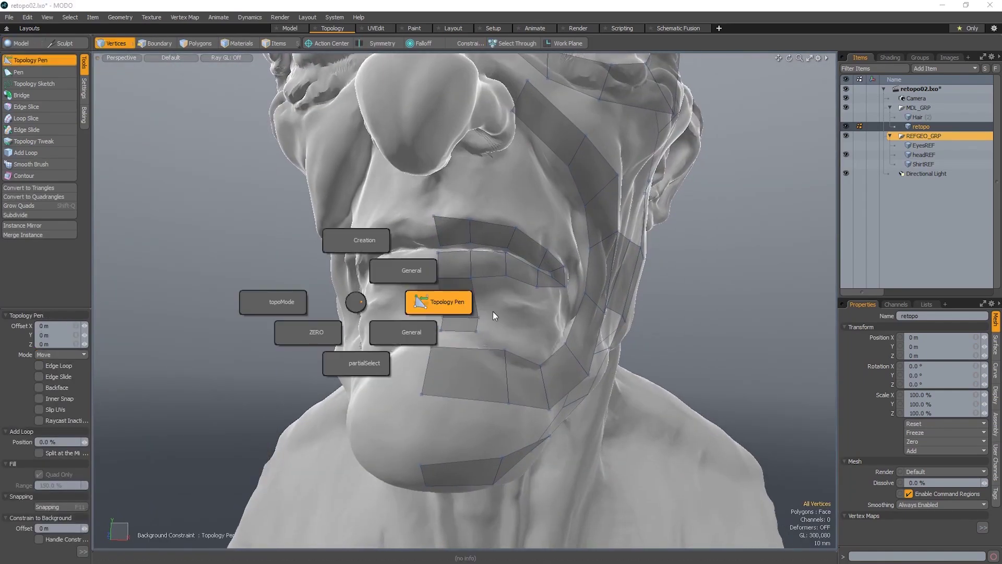
click(434, 303)
Nudge the centreline vertices of the chin and lower lip strips with Element Move.
key(q)
key(t)
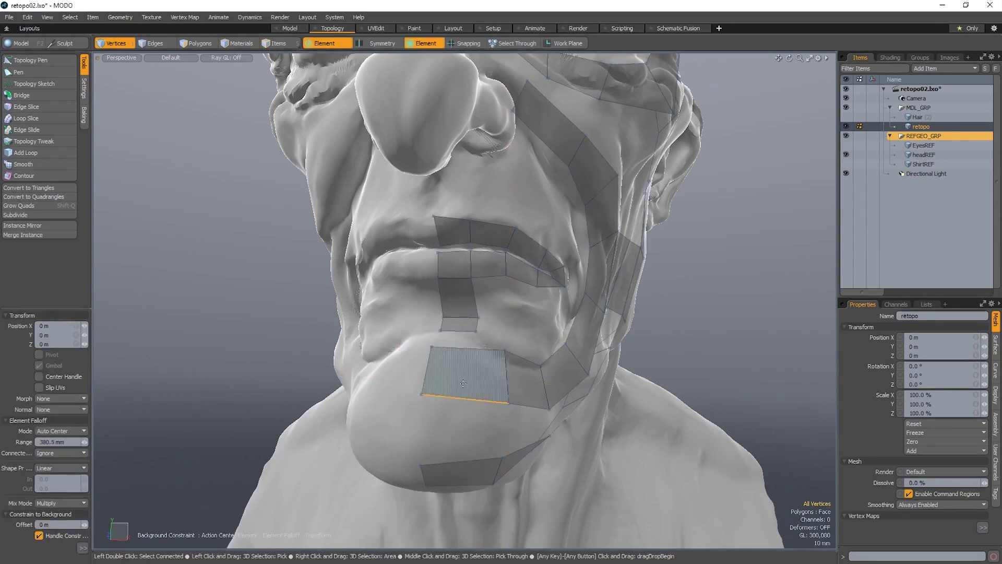
drag(420, 394, 413, 390)
drag(431, 346, 436, 348)
key(q)
key(t)
drag(438, 278, 433, 278)
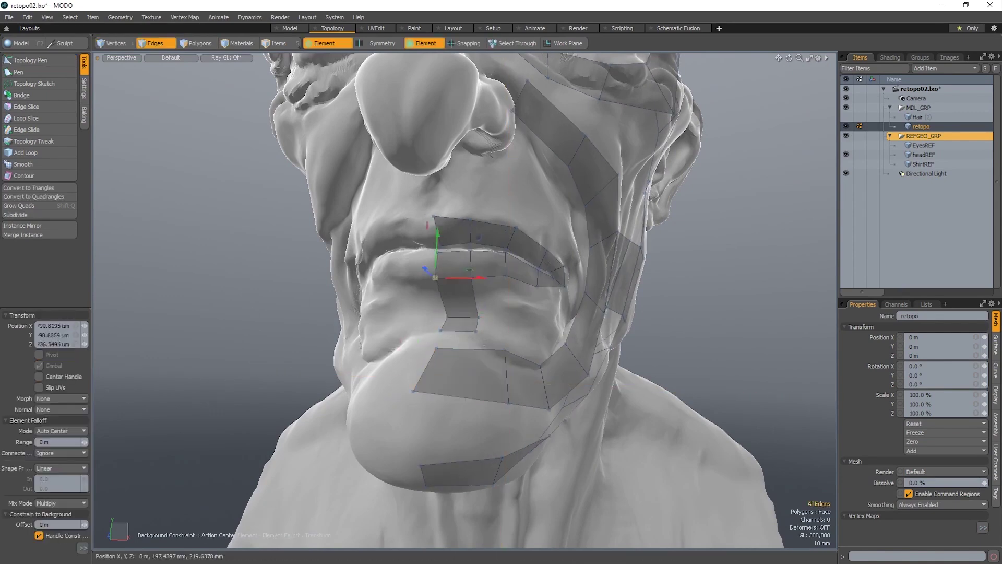
key(q)
shift+click(437, 265)
alt+drag(425, 334, 458, 349)
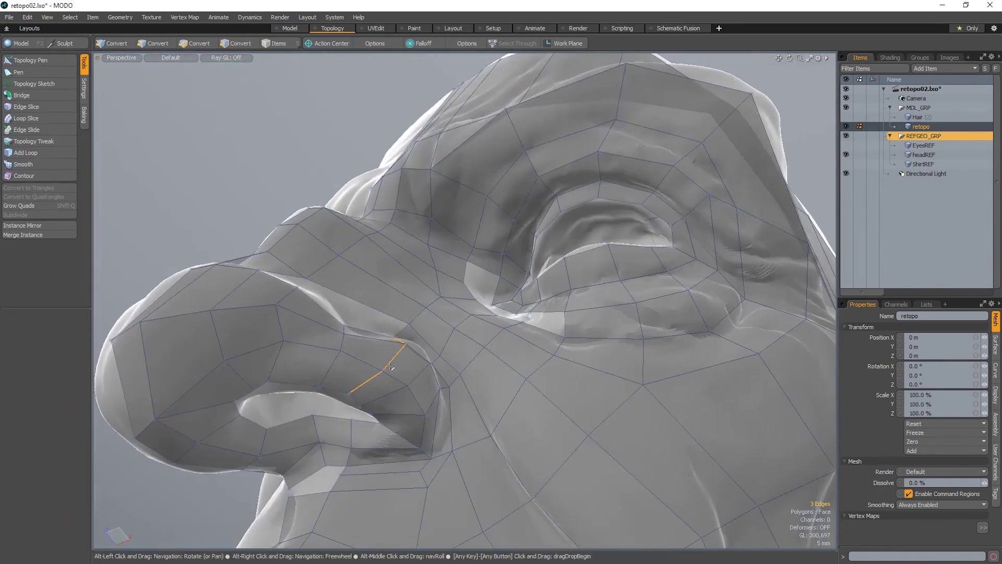
Reactivate the Topology Pen and rework the retopo polygons beneath the inner part of the lower eyelid.
key(grave)
click(461, 368)
alt+drag(417, 324, 444, 323)
scroll(501, 313, up, 3)
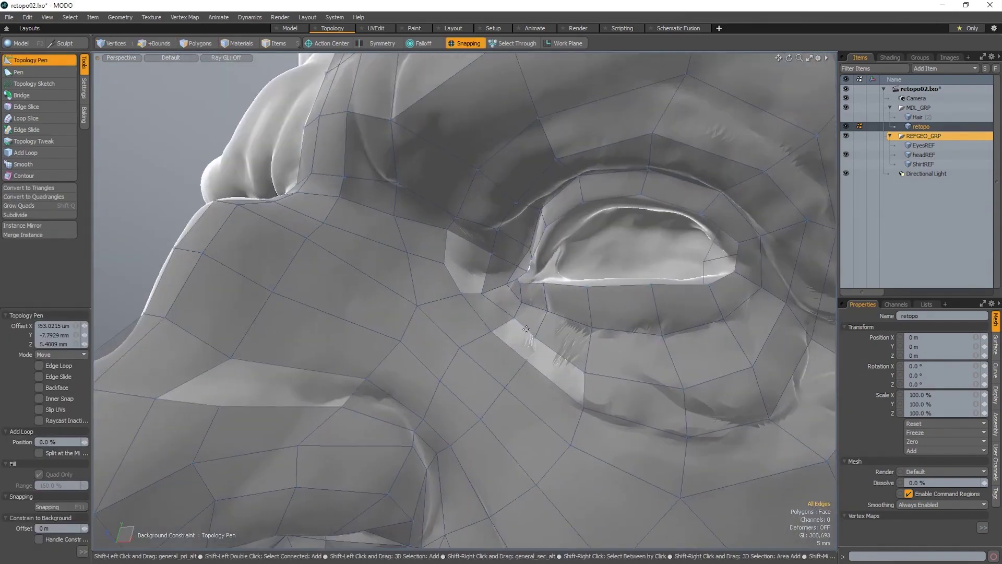
drag(569, 358, 567, 394)
scroll(543, 327, down, 3)
alt+drag(417, 314, 552, 310)
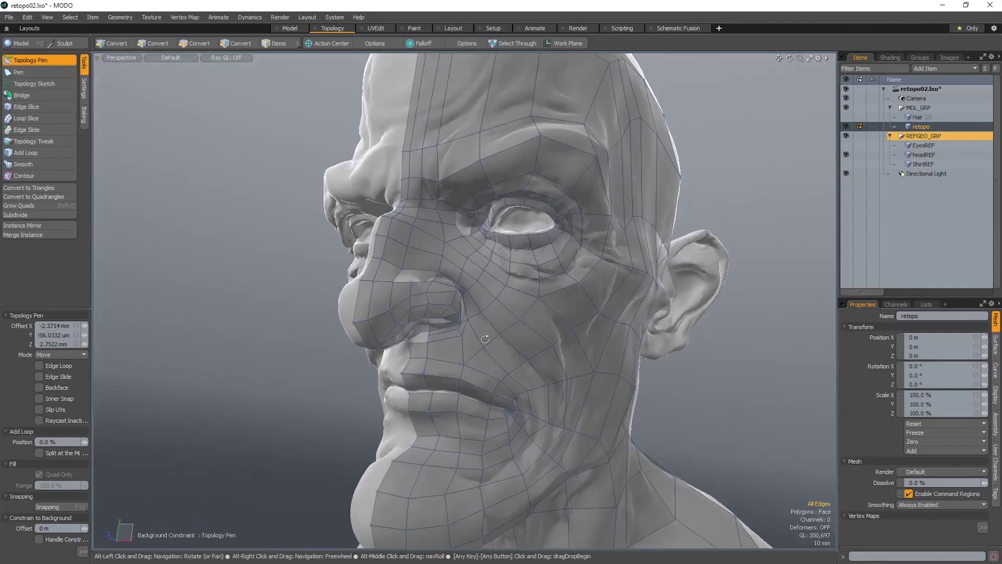
Reposition the retopo vertices around the inner corner of the eye with the Topology Pen to follow the sculpt.
scroll(472, 229, up, 6)
scroll(514, 231, up, 3)
drag(542, 258, 529, 280)
scroll(548, 281, up, 4)
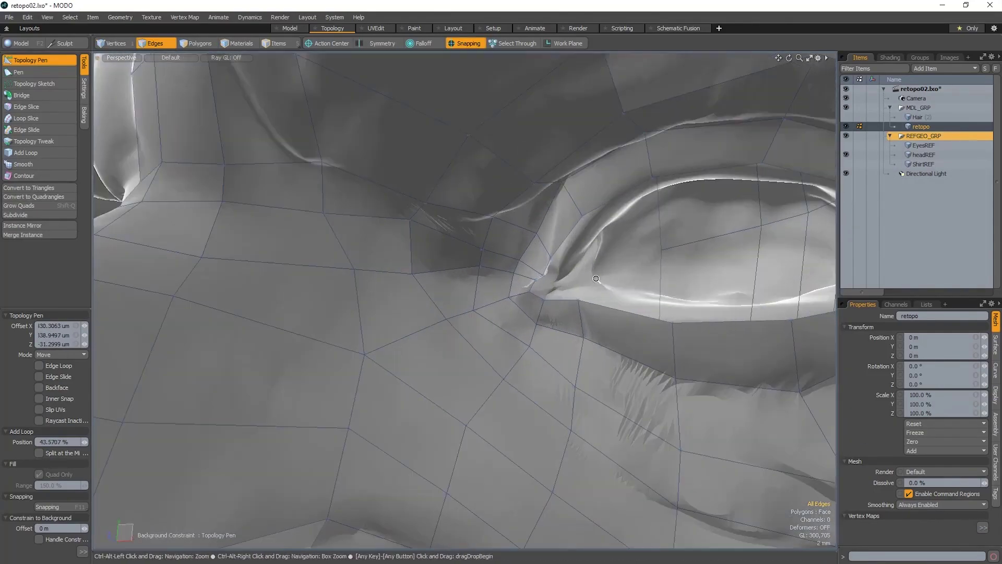
alt+shift+drag(595, 271, 537, 268)
scroll(560, 281, down, 2)
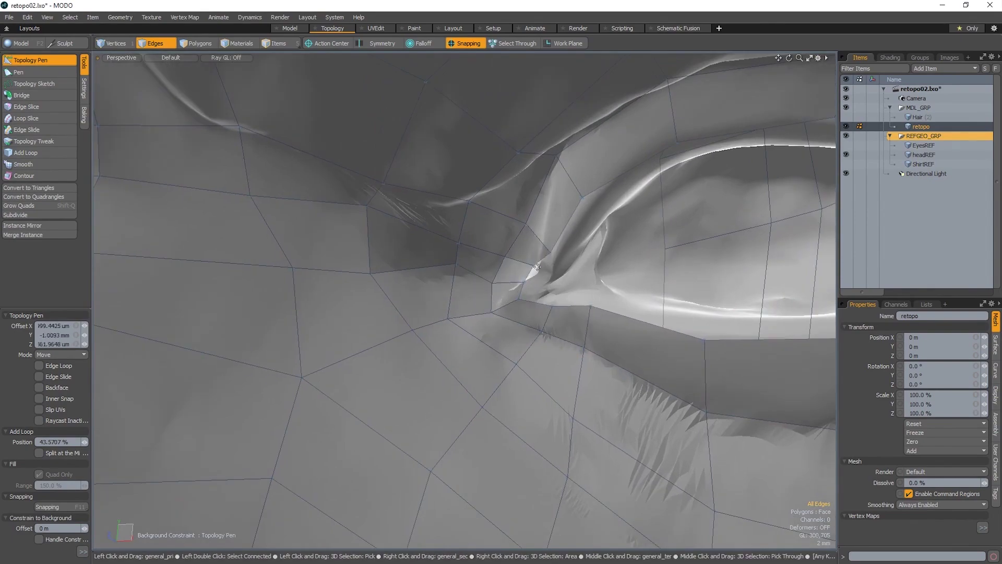
scroll(537, 267, down, 2)
drag(528, 268, 519, 275)
scroll(543, 277, down, 6)
alt+drag(590, 284, 635, 292)
scroll(647, 291, up, 3)
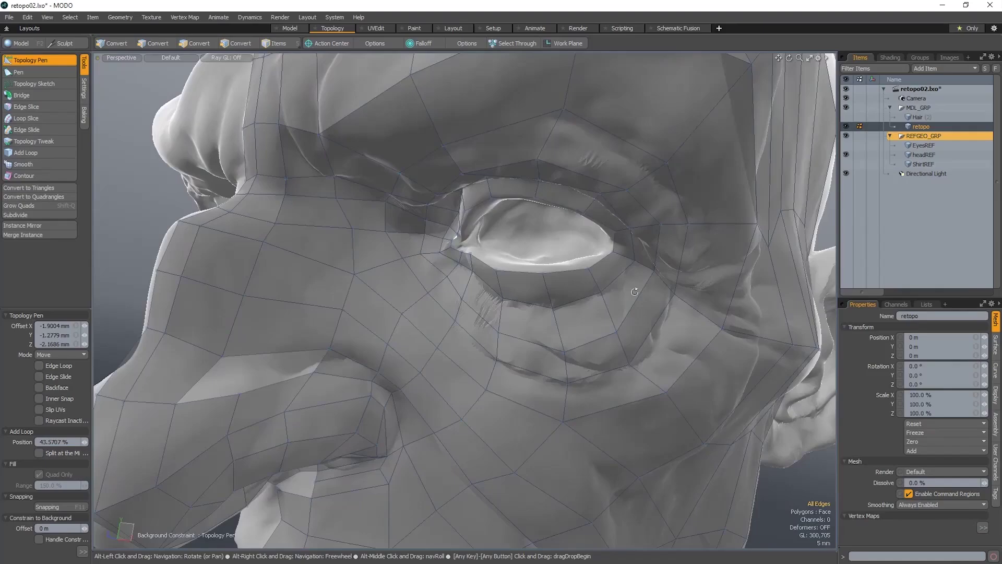
Build an inner row of polygons along the lower eyelid rim with the Topology Pen.
scroll(634, 292, up, 3)
scroll(509, 339, down, 2)
drag(540, 376, 569, 347)
scroll(566, 389, down, 3)
alt+drag(579, 339, 518, 316)
alt+shift+drag(518, 315, 432, 322)
alt+drag(380, 298, 518, 369)
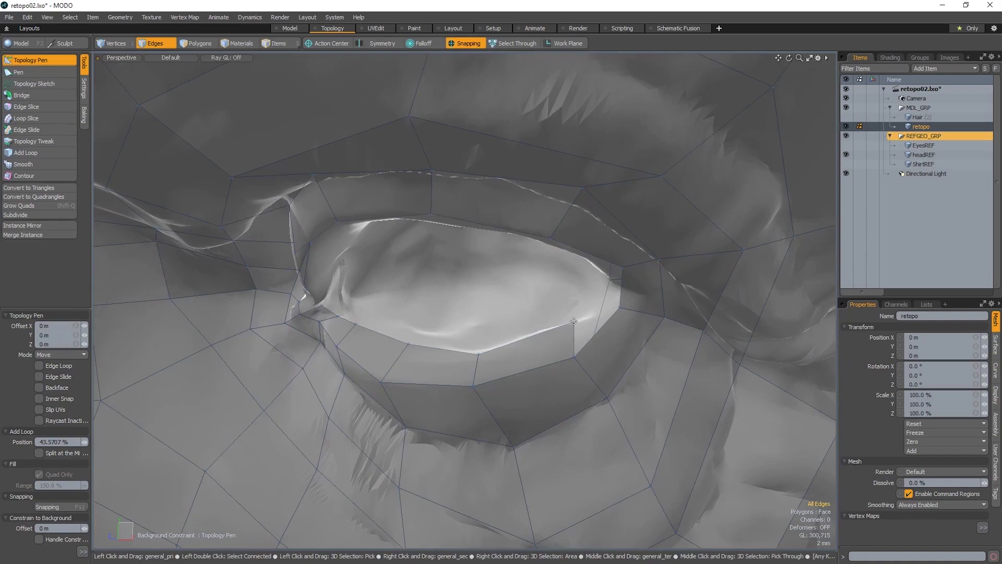
Extend the inner eyelid row around the outer corner and upper lid to the inner corner of the eye.
alt+drag(574, 321, 501, 309)
alt+drag(501, 309, 490, 271)
mouse_move(532, 324)
shift+mouse_down()
mouse_move(509, 345)
mouse_move(530, 339)
shift+mouse_up()
alt+drag(501, 323, 428, 330)
shift+drag(318, 335, 337, 359)
alt+drag(337, 359, 334, 324)
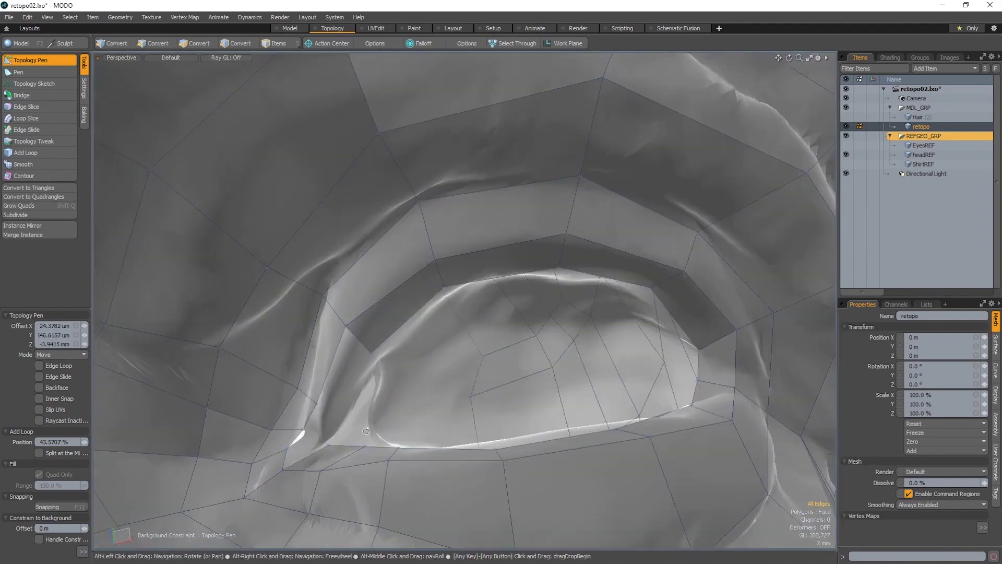
shift+drag(316, 374, 342, 389)
alt+drag(342, 389, 486, 417)
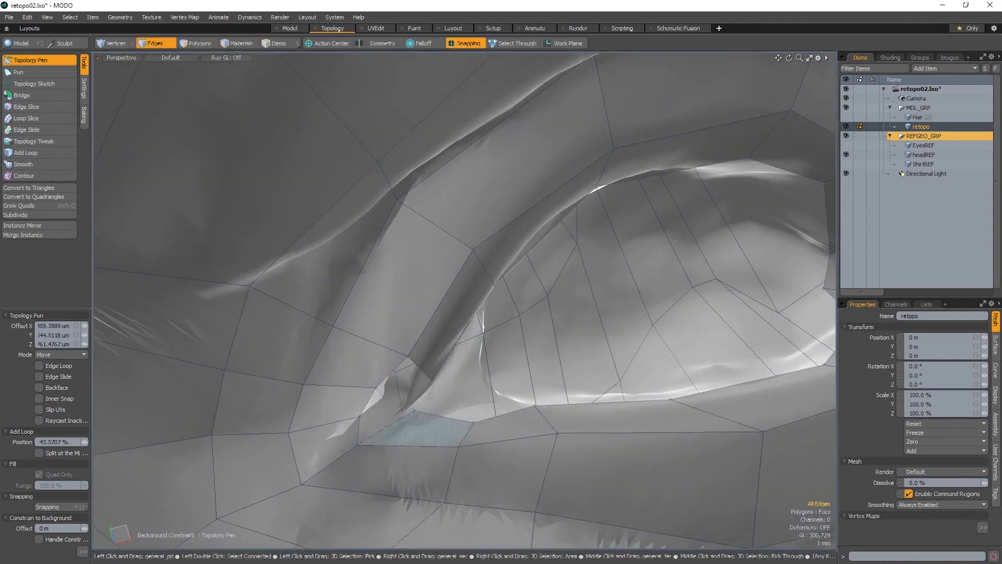
alt+drag(377, 397, 454, 258)
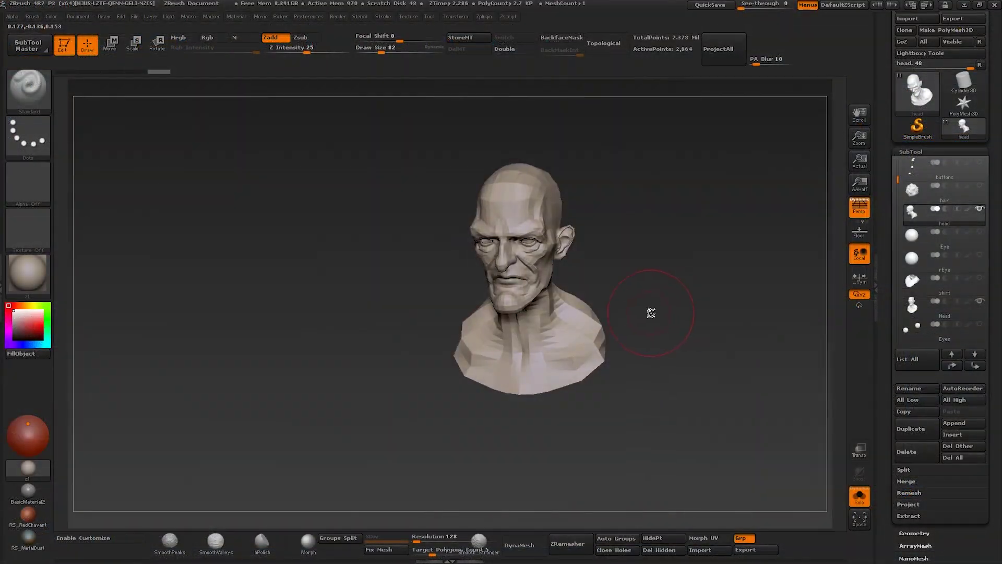
Switch to ZBrush and store a morph target for the low-poly head subtool.
drag(674, 290, 580, 292)
drag(887, 225, 888, 177)
mouse_move(887, 308)
mouse_down()
mouse_move(887, 205)
mouse_move(951, 191)
mouse_up()
click(911, 193)
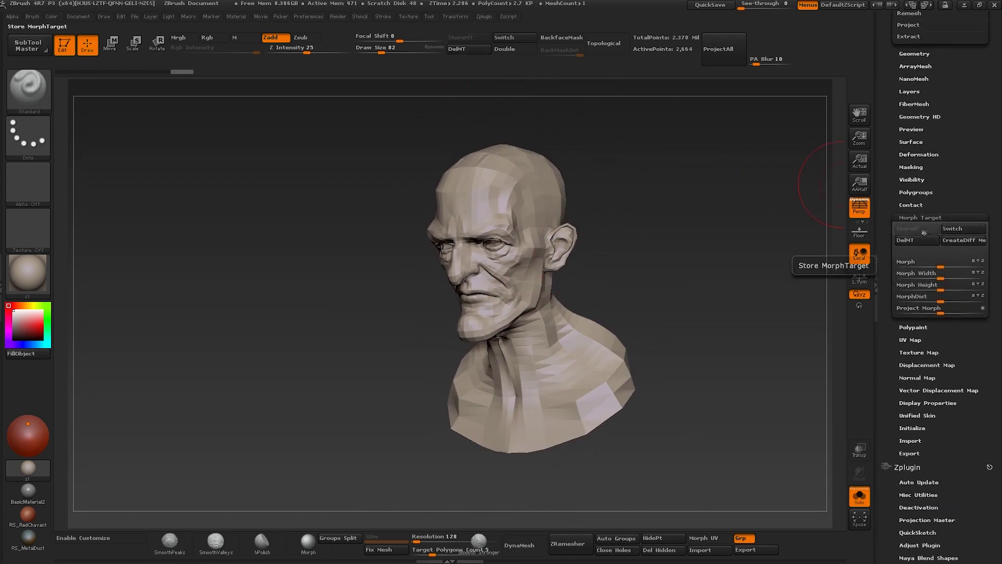
Brush over the low-poly head with the Morph brush, starting at draw size 150 and reducing it.
drag(890, 188, 893, 266)
right_drag(540, 381, 572, 380)
drag(571, 380, 523, 236)
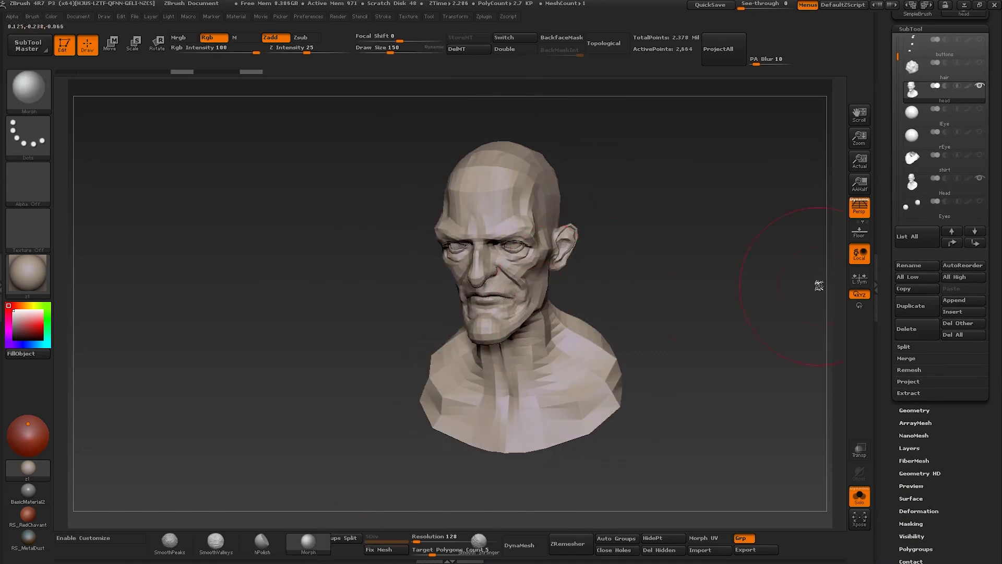
mouse_move(538, 292)
mouse_down()
mouse_move(562, 296)
mouse_move(519, 239)
mouse_up()
shift+drag(506, 121, 577, 248)
drag(390, 52, 385, 52)
drag(577, 248, 525, 275)
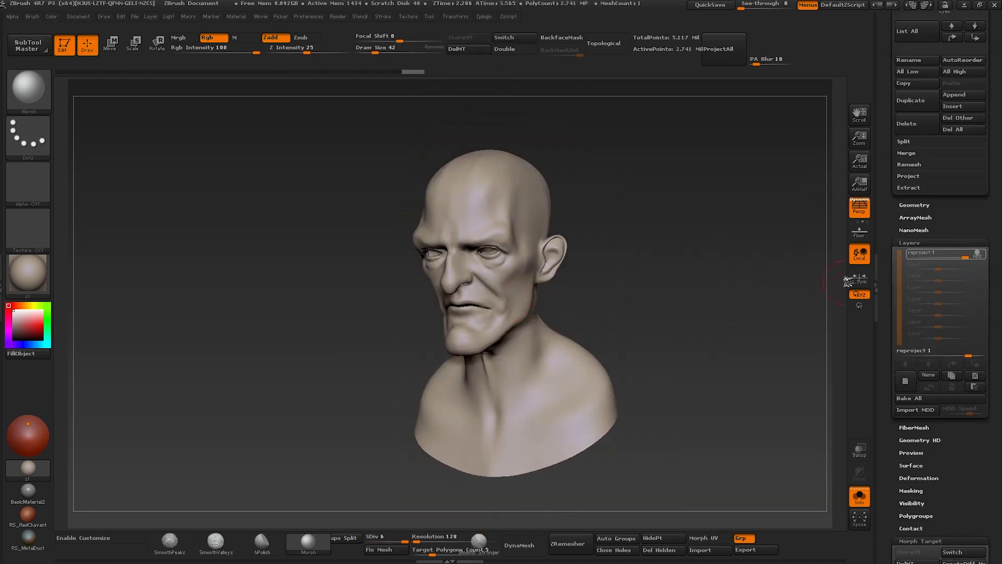
Sculpt rough test strokes over the subdivided head's temple with the ClayBuildup brush.
alt+drag(847, 282, 830, 313)
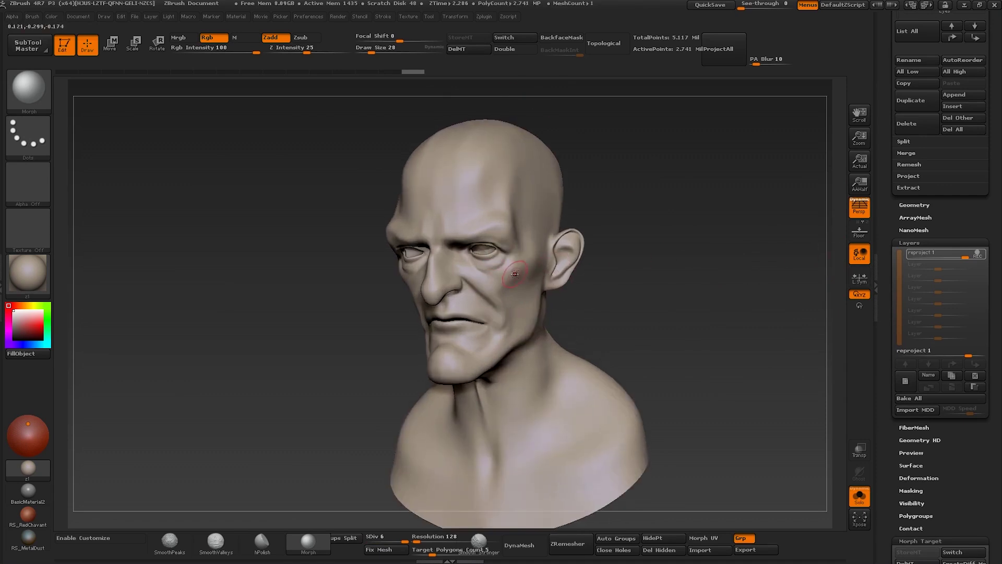
key(s)
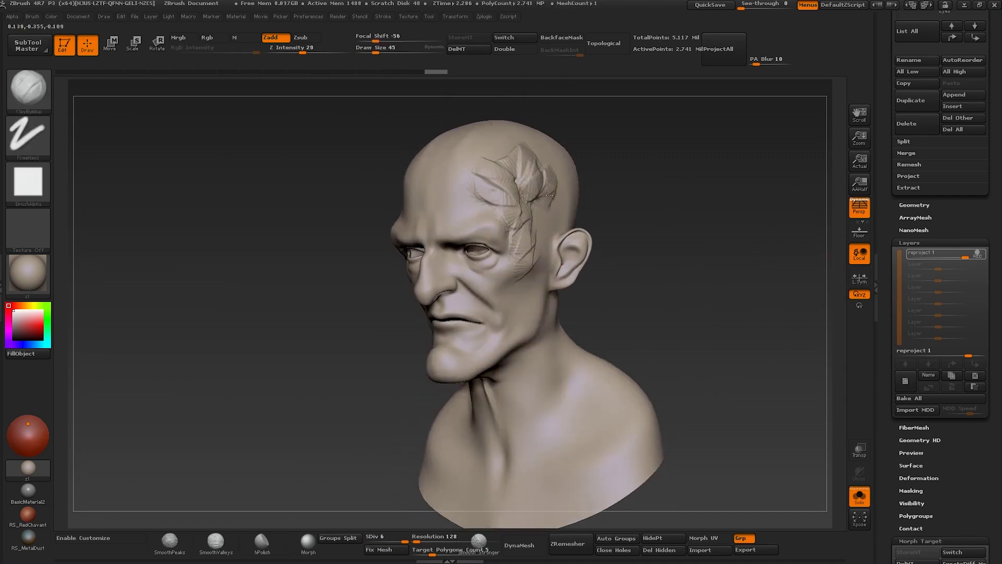
drag(550, 195, 549, 206)
right_drag(549, 207, 532, 235)
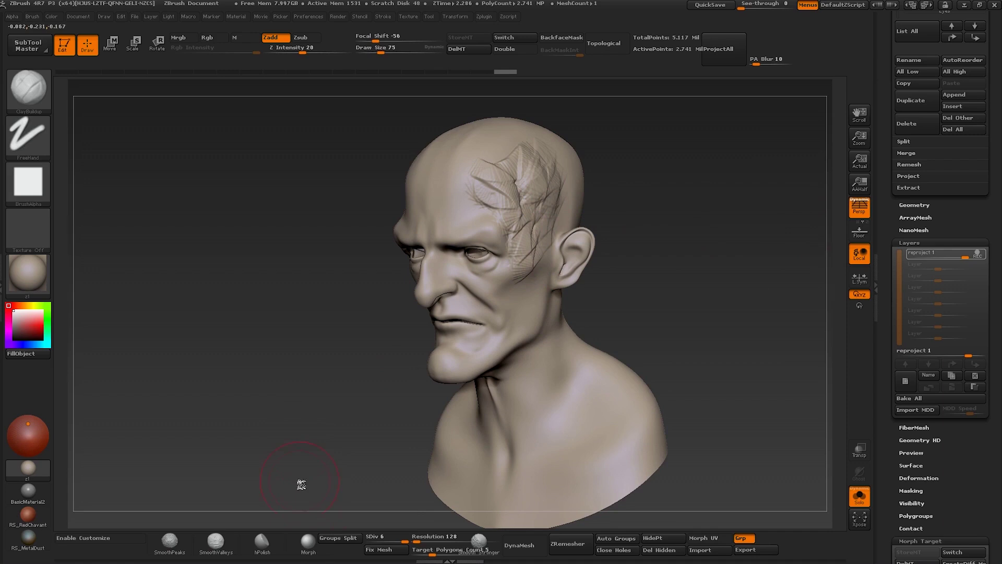
Brush the rough temple strokes back to the stored morph target with the Morph brush at draw size 75.
click(307, 543)
drag(506, 166, 744, 231)
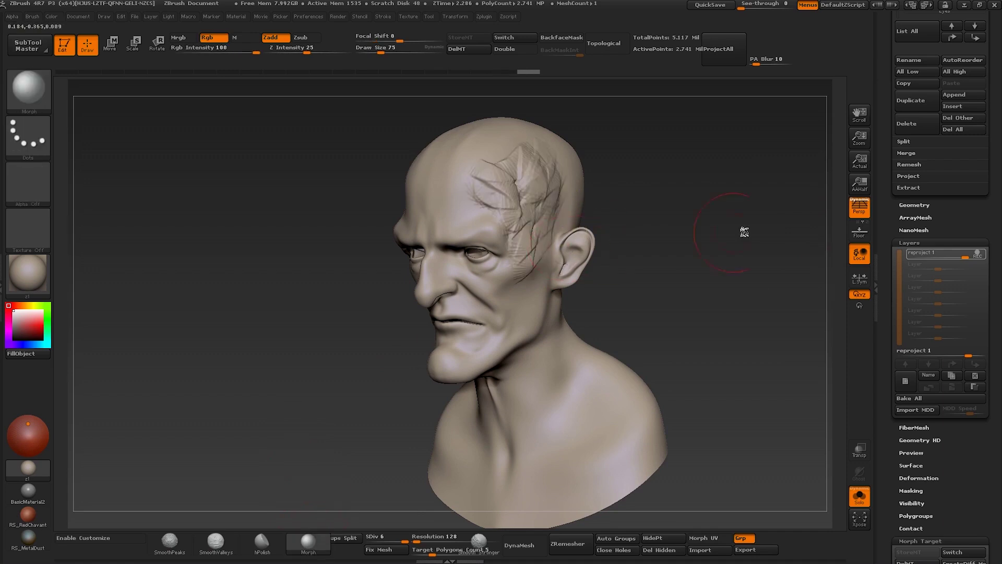
right_drag(487, 348, 497, 218)
click(983, 261)
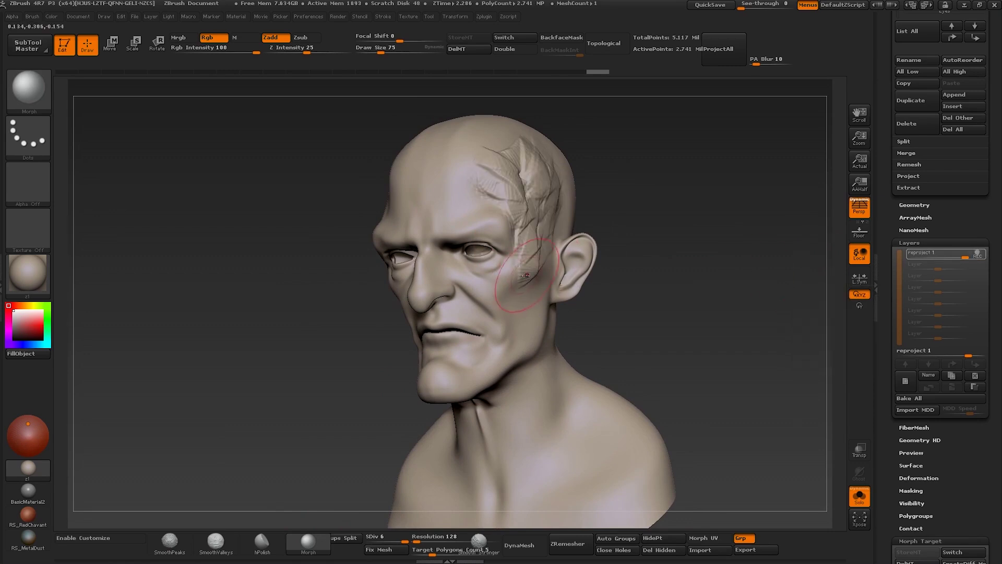
drag(508, 143, 554, 180)
mouse_move(459, 230)
right_down()
mouse_move(499, 227)
mouse_move(485, 276)
right_up()
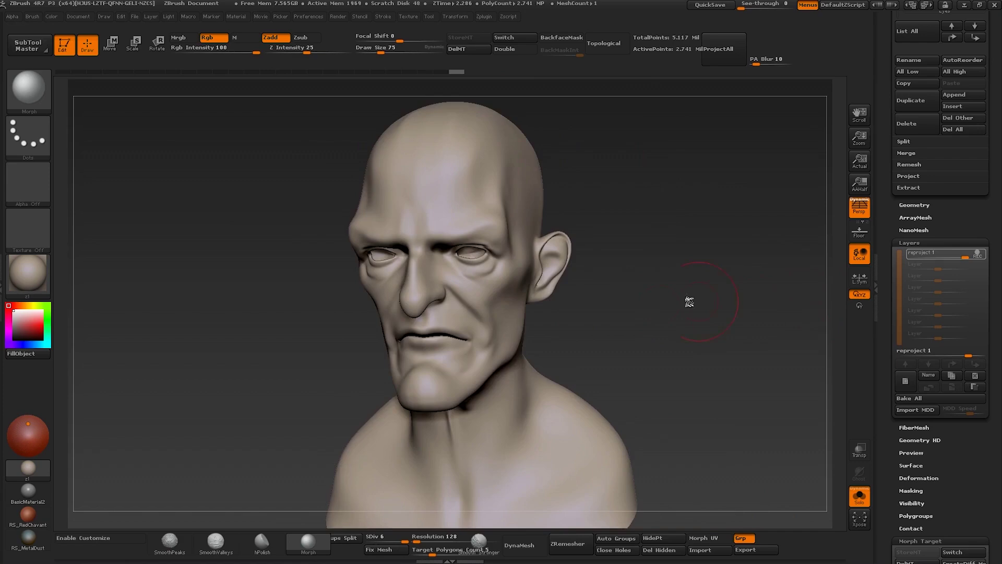
Switch between the sculpted Head and the retopologized head subtools to compare their forms around the mouth in profile.
alt+drag(694, 302, 724, 291)
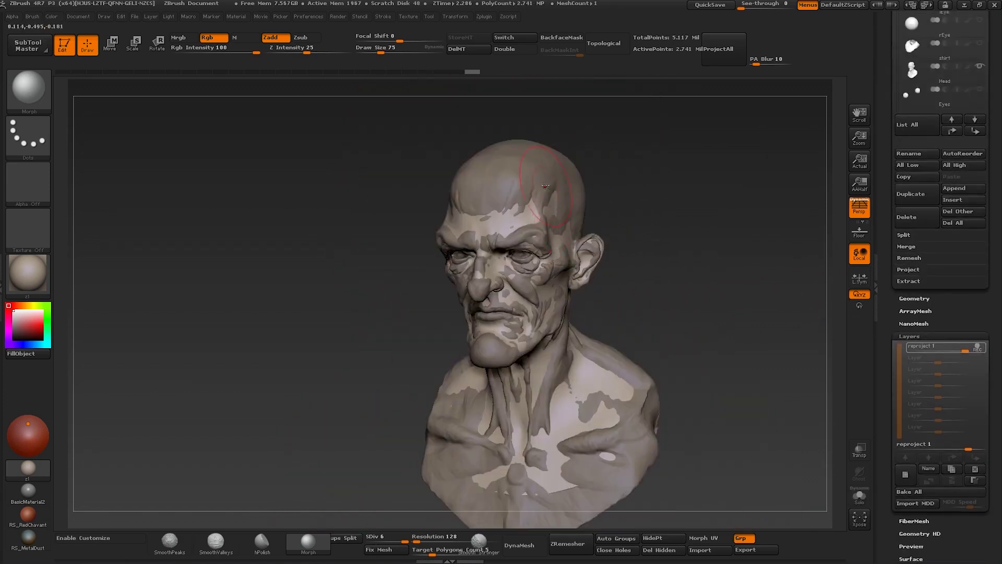
alt+click(545, 186)
alt+drag(678, 361, 678, 393)
alt+click(512, 205)
alt+click(496, 180)
alt+click(493, 165)
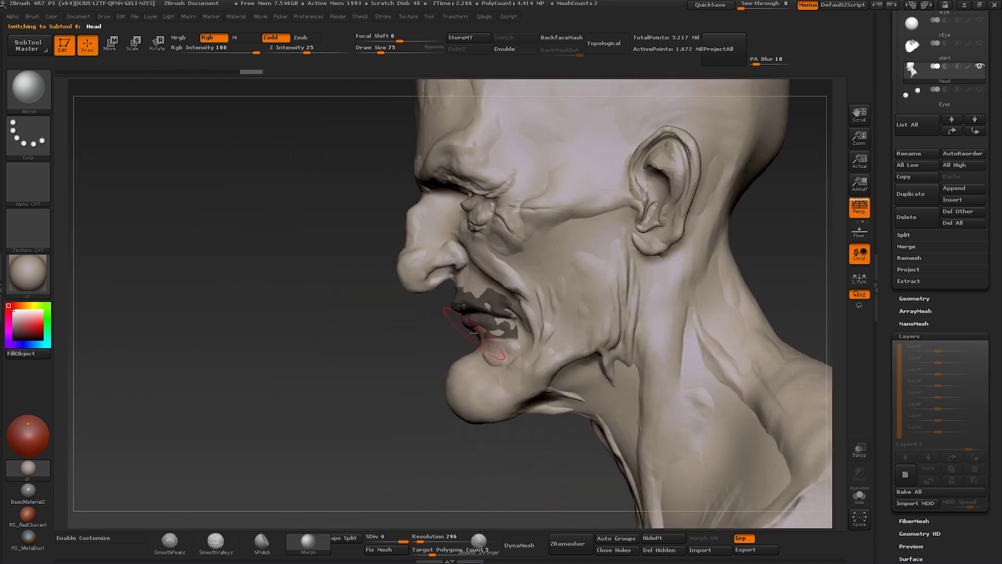
key(alt+s)
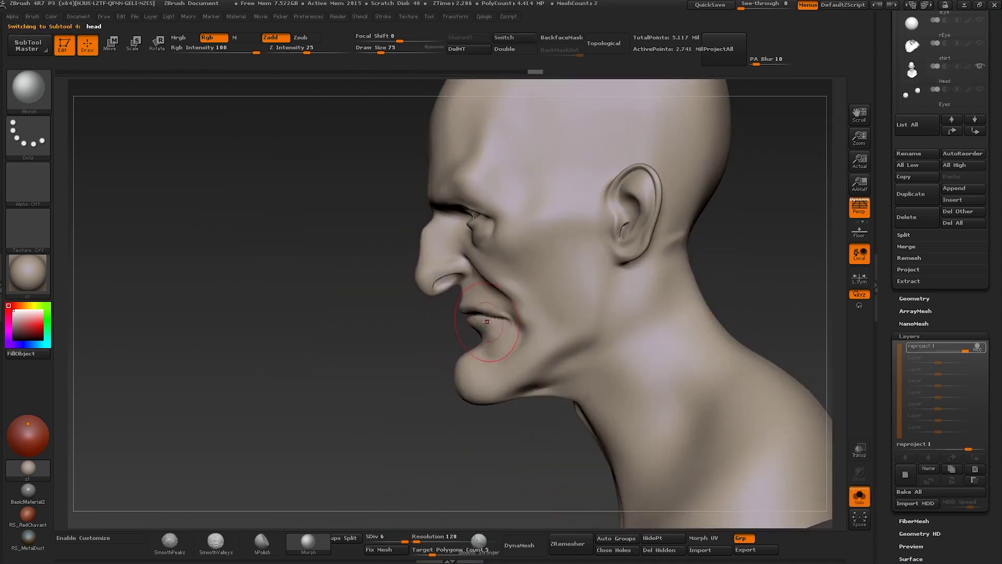
key(alt+s)
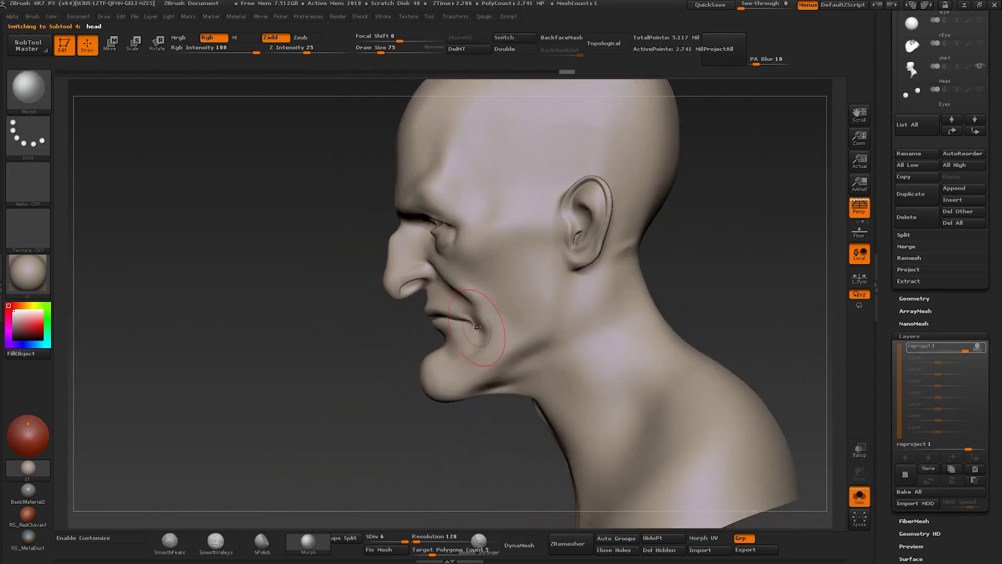
drag(877, 242, 995, 242)
click(997, 256)
mouse_move(889, 219)
mouse_down()
mouse_move(887, 333)
mouse_move(886, 209)
mouse_up()
click(908, 365)
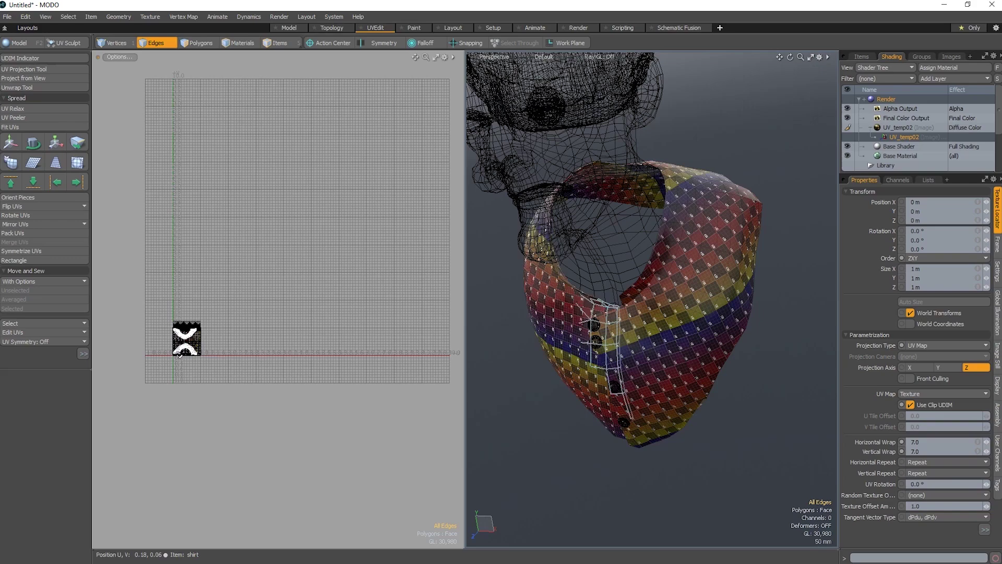
Switch to MODO and examine the shirt's UV layout in the UV editor.
mouse_move(184, 336)
ctrl+alt+mouse_down()
mouse_move(214, 336)
mouse_move(169, 349)
ctrl+alt+mouse_up()
ctrl+alt+drag(245, 357, 236, 399)
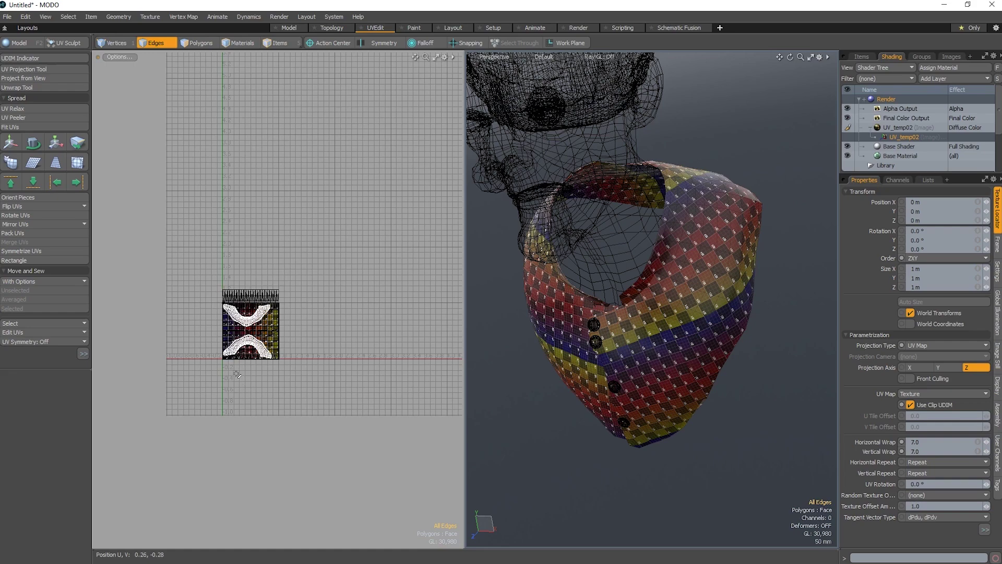
Open a preview render of the bust, examine the face from closer and wider camera views, and close the preview.
ctrl+alt+drag(243, 361, 192, 357)
alt+shift+drag(268, 363, 263, 369)
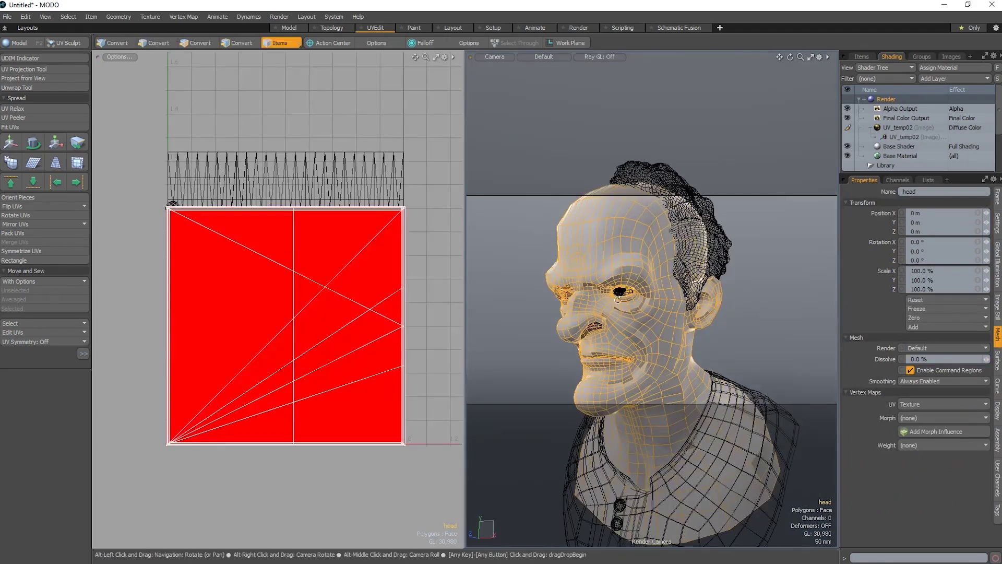
key(F8)
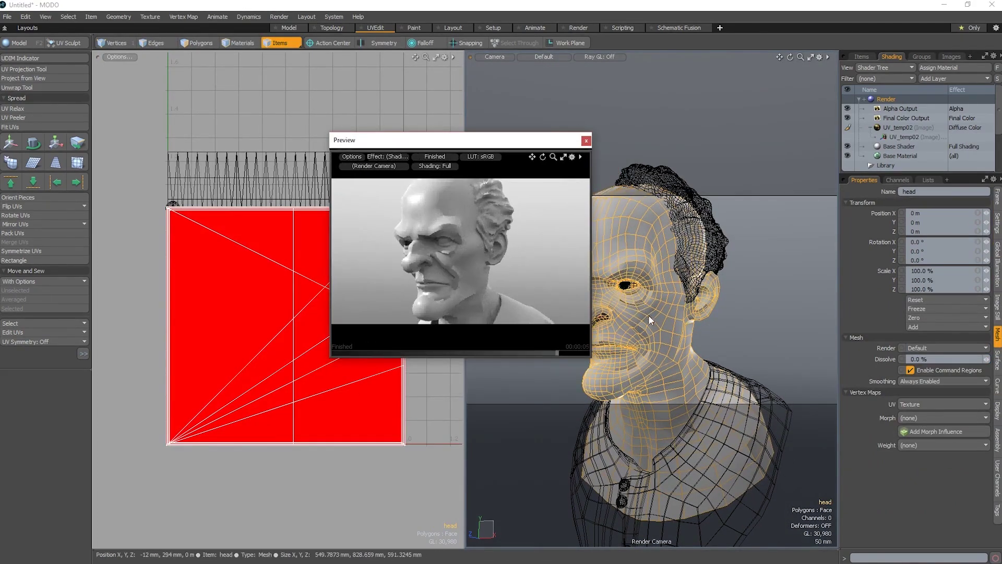
ctrl+alt+drag(635, 268, 672, 277)
alt+shift+drag(672, 276, 705, 293)
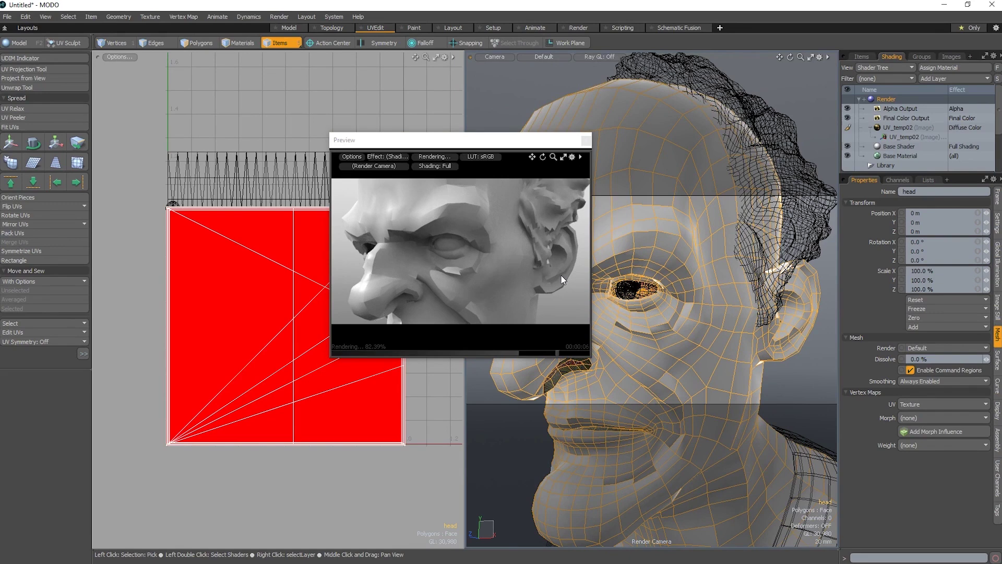
ctrl+alt+drag(527, 263, 472, 266)
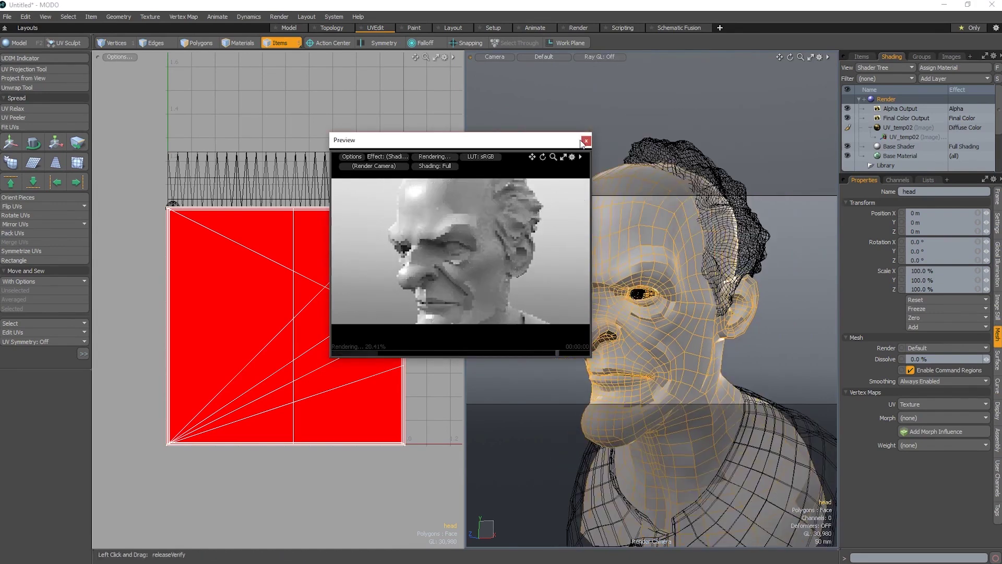
click(583, 142)
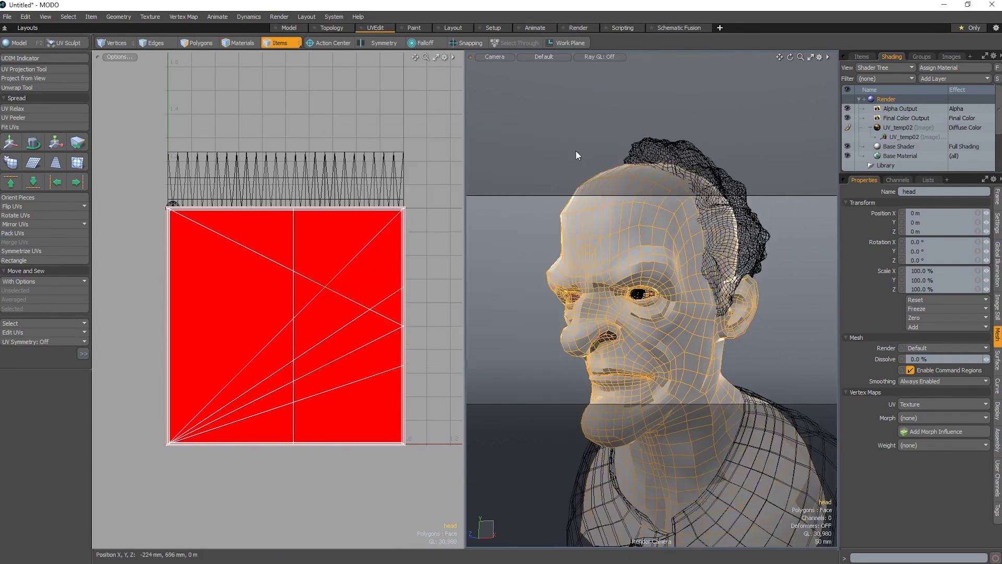
Return the 3D view to perspective and look over the whole bust together with its UV layout.
key(KP_Decimal)
scroll(700, 223, down, 3)
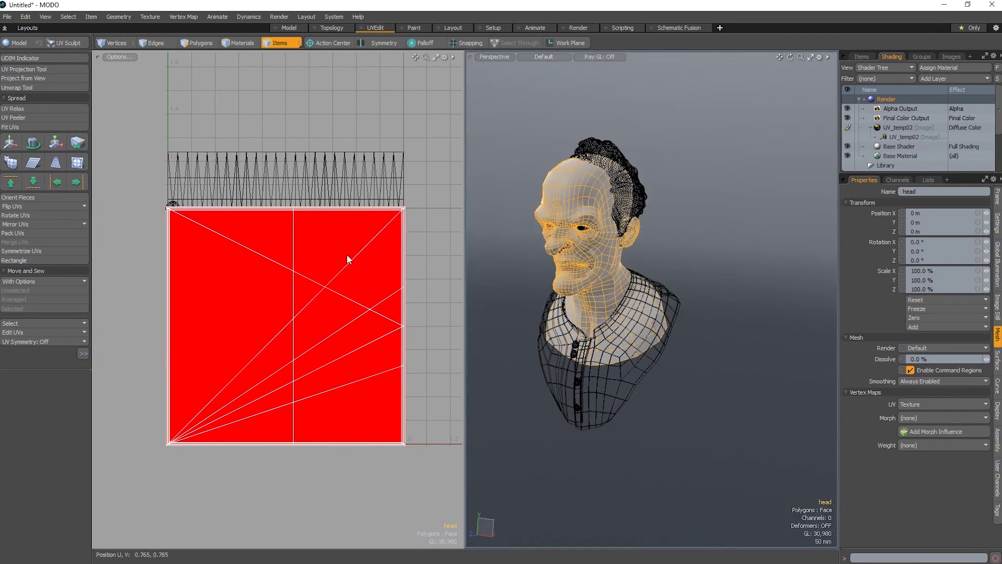
scroll(310, 278, down, 4)
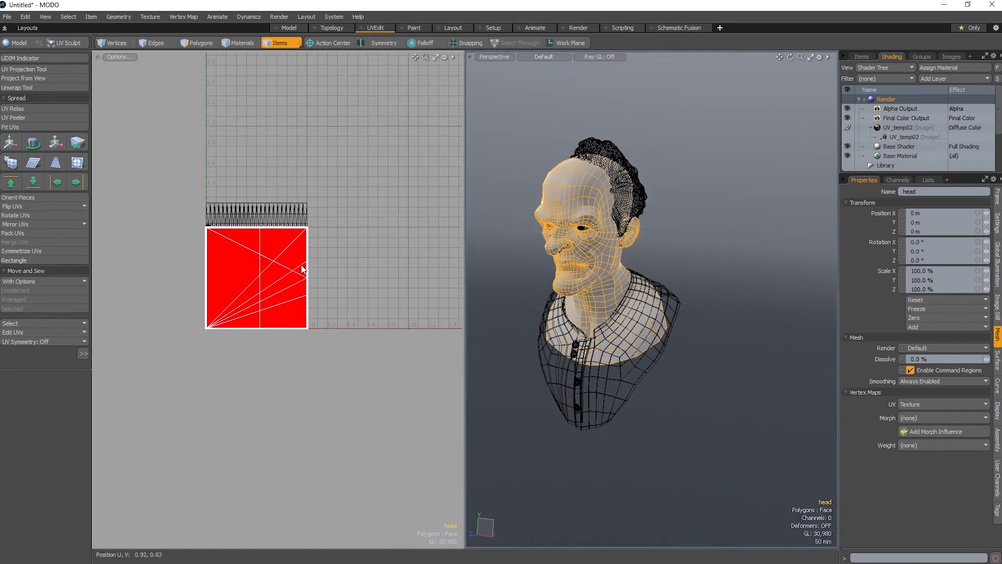
scroll(243, 296, down, 3)
alt+drag(411, 300, 364, 306)
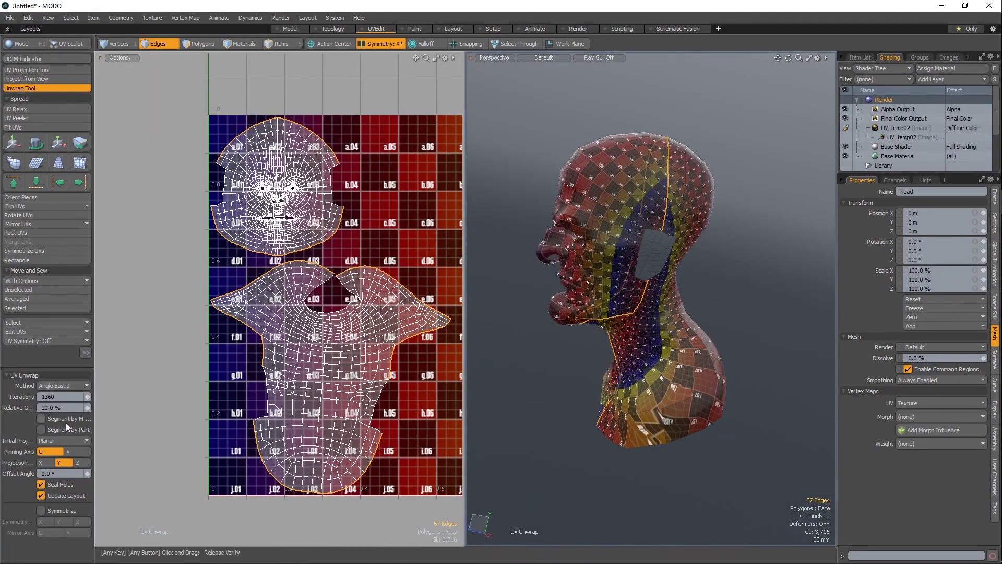
Set the head's UV unwrap to start from Use Current Map and finish the unwrap.
click(61, 440)
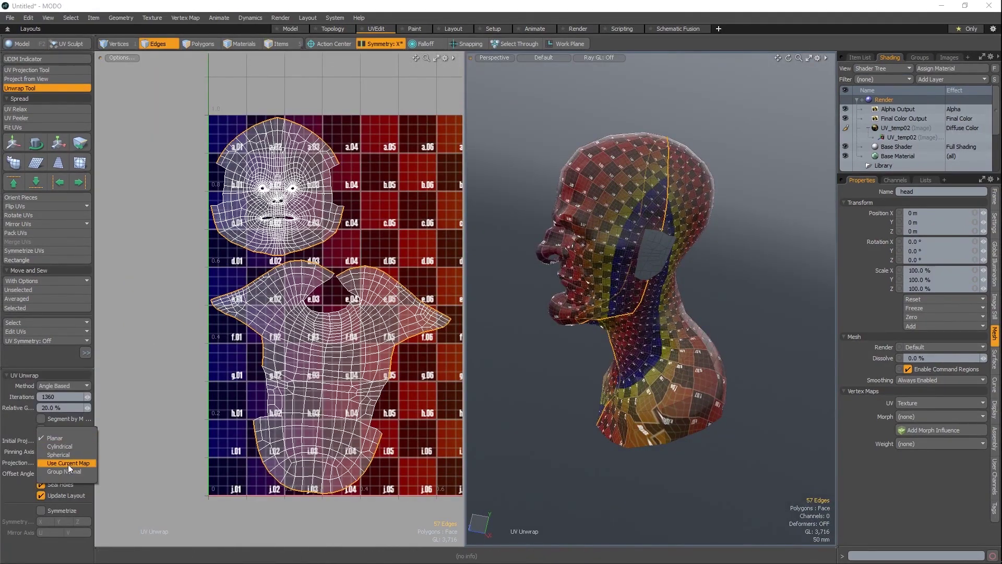
click(68, 464)
scroll(370, 360, down, 1)
scroll(370, 360, up, 1)
alt+drag(590, 355, 723, 288)
key(q)
ctrl+alt+drag(724, 288, 668, 319)
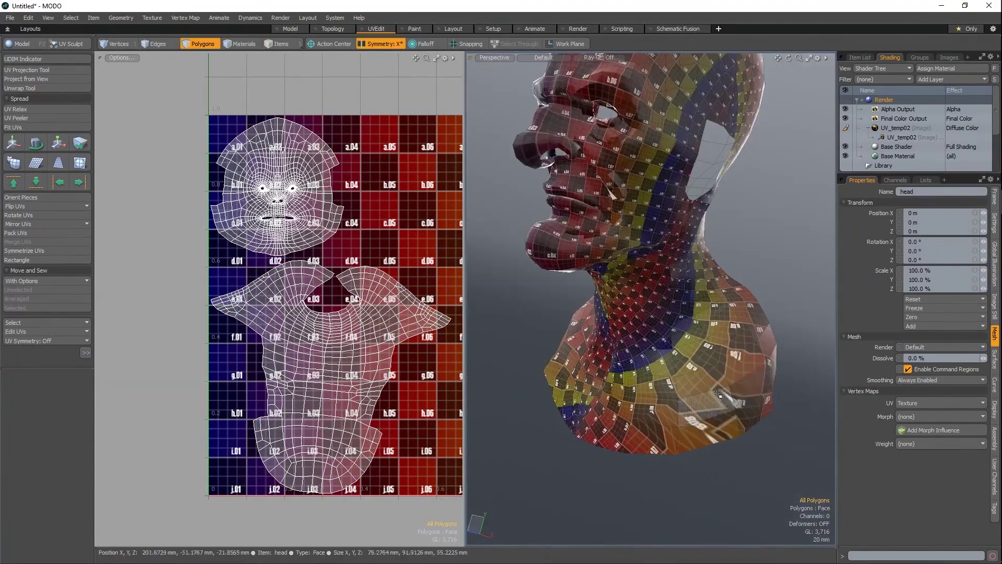
Select the whole neck and back-of-head UV island and relax it with UV Relax in Adaptive mode.
drag(749, 386, 725, 422)
key(bracketright)
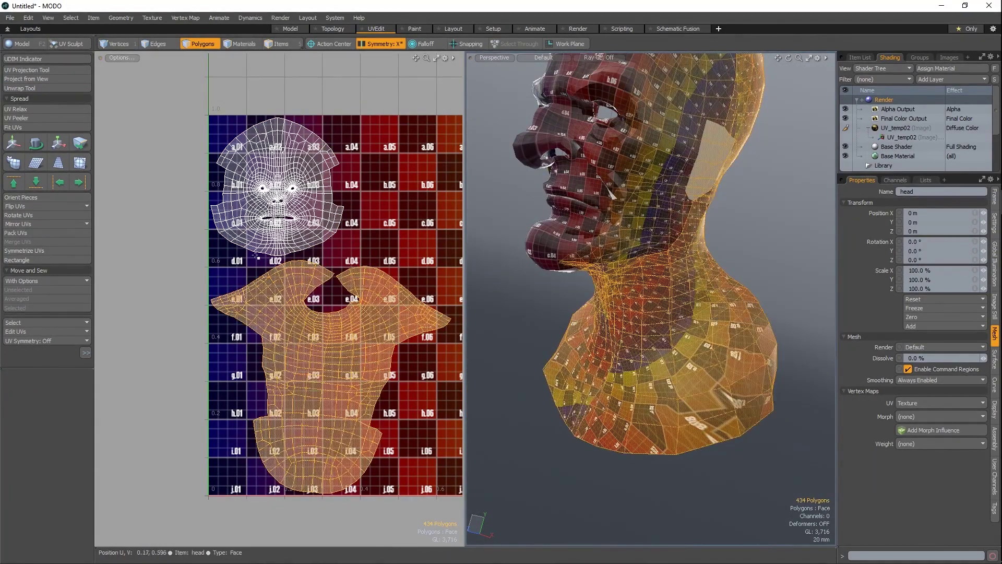
click(21, 109)
drag(277, 307, 340, 342)
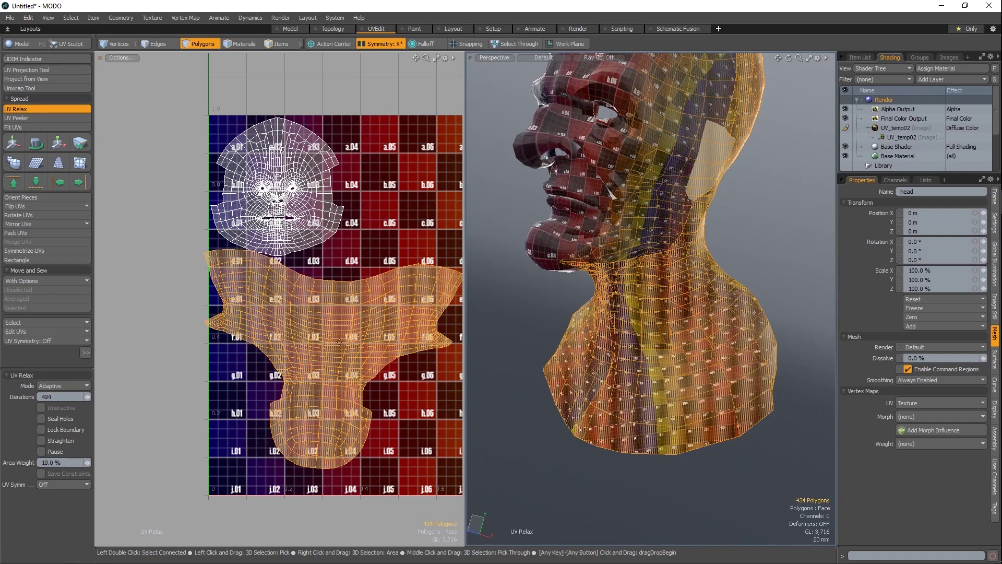
drag(120, 424, 141, 425)
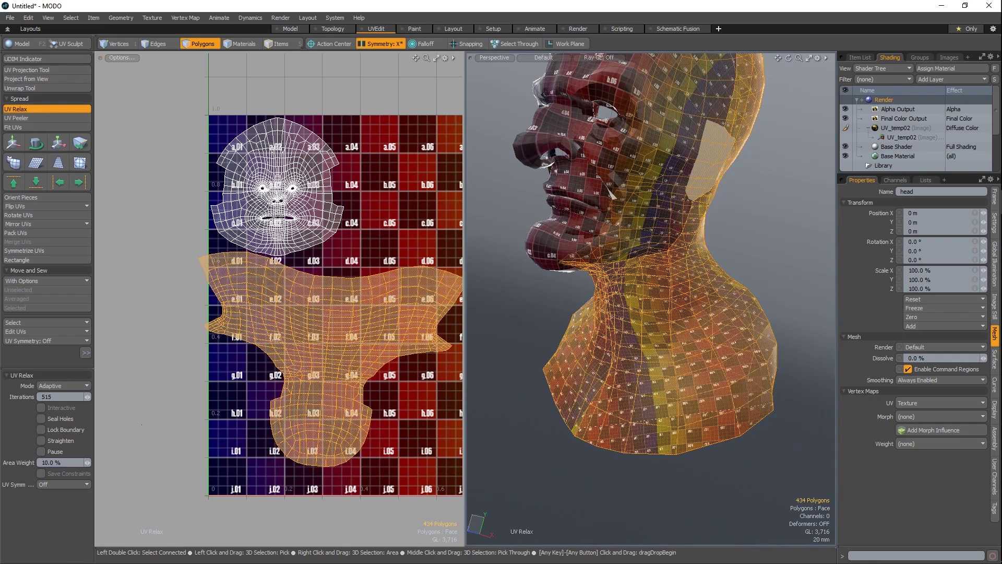
Relax the neck and back-of-head island in Angle Based mode, check the checker pattern, and end the relax.
click(63, 385)
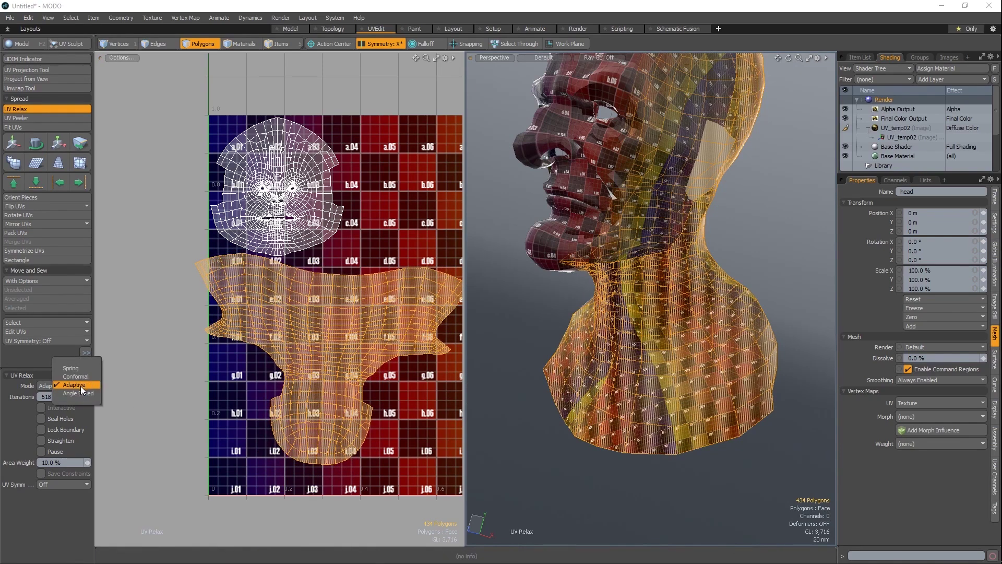
click(78, 393)
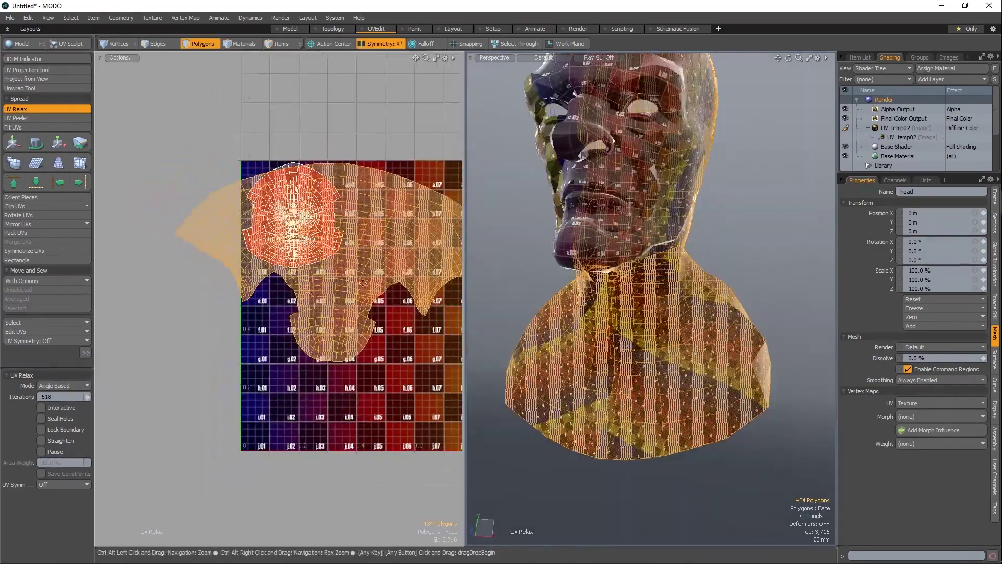
scroll(345, 328, up, 3)
alt+drag(674, 282, 564, 245)
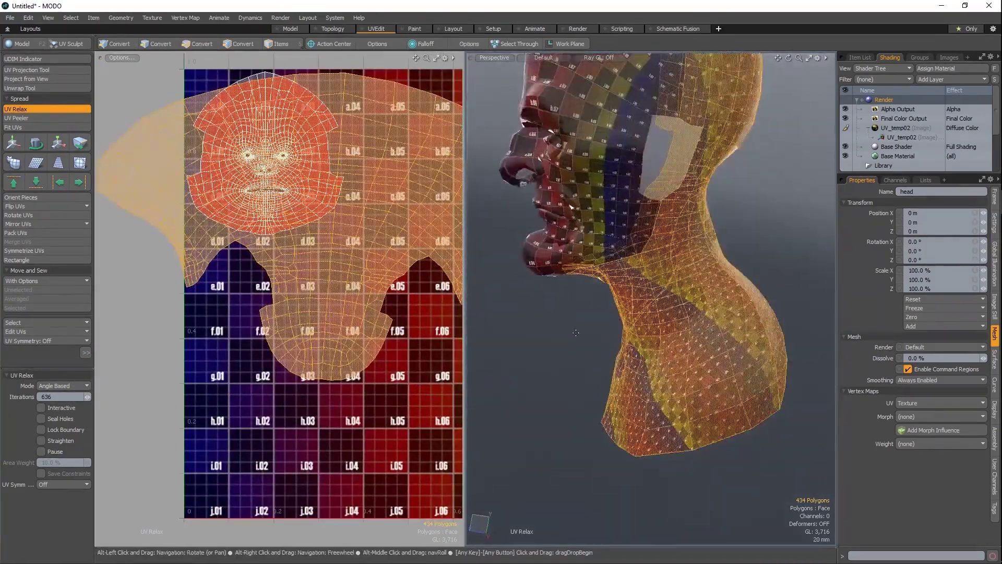
alt+shift+drag(632, 219, 670, 247)
key(space)
Select polygons across the scalp to examine where they lie in the UV layout and how evenly the checker pattern covers them.
click(522, 387)
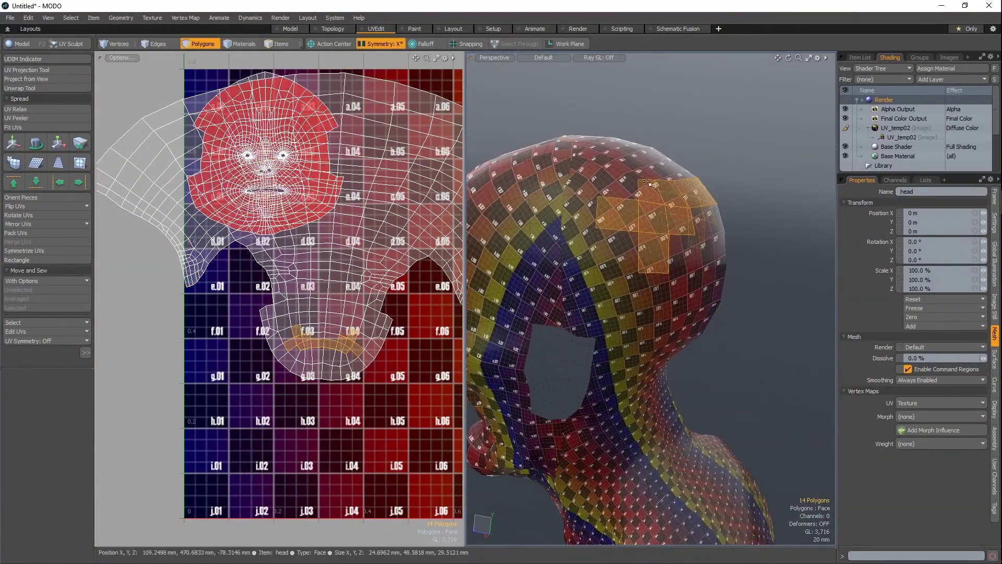
alt+drag(650, 184, 679, 249)
right_drag(759, 143, 615, 278)
alt+drag(621, 284, 693, 294)
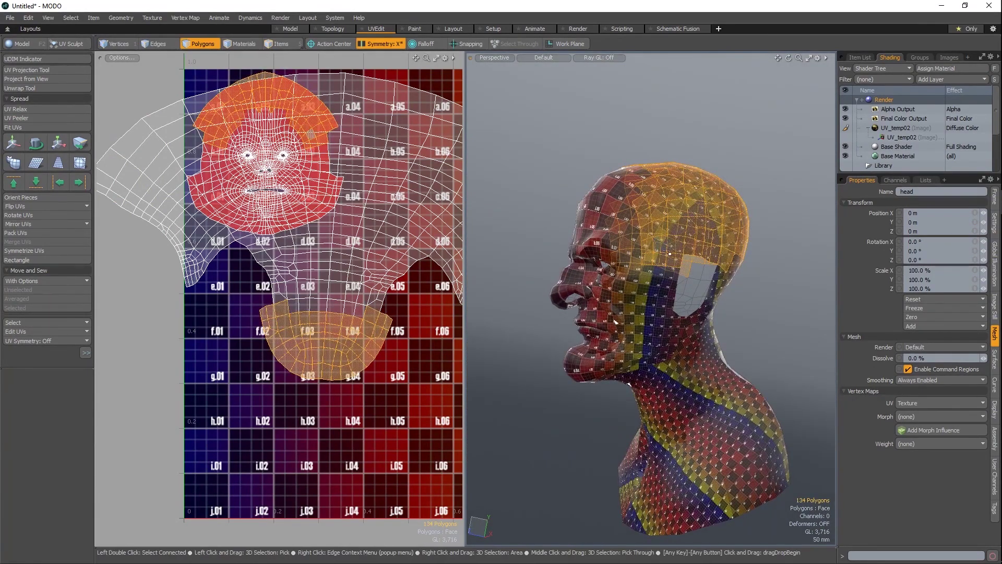
click(767, 241)
alt+drag(752, 246, 636, 308)
alt+drag(501, 329, 480, 360)
double_click(580, 399)
ctrl+alt+drag(580, 401, 596, 403)
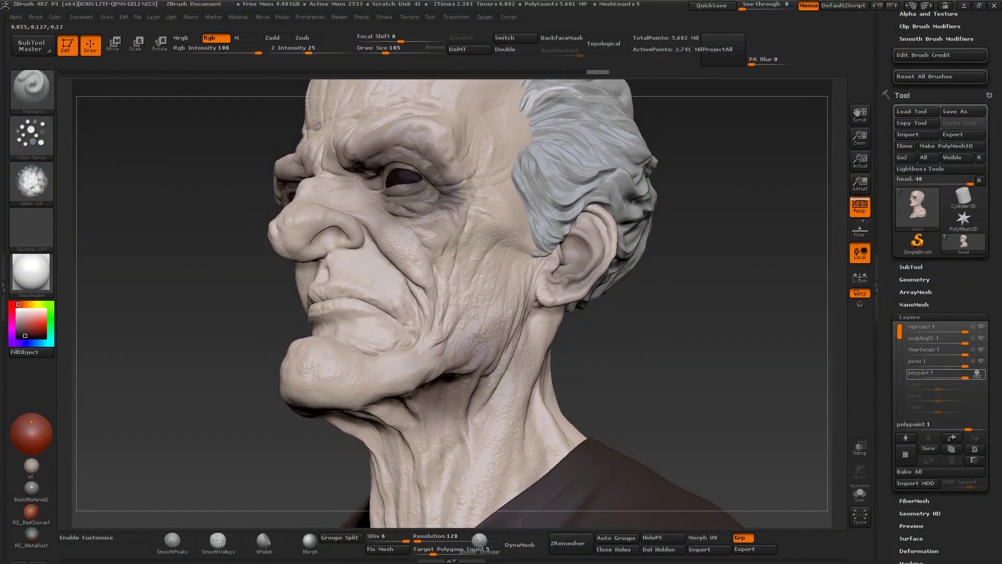
Switch to ZBrush, turn off the paint brush's alpha, and polypaint darker tones across the jaw and cheek.
click(31, 183)
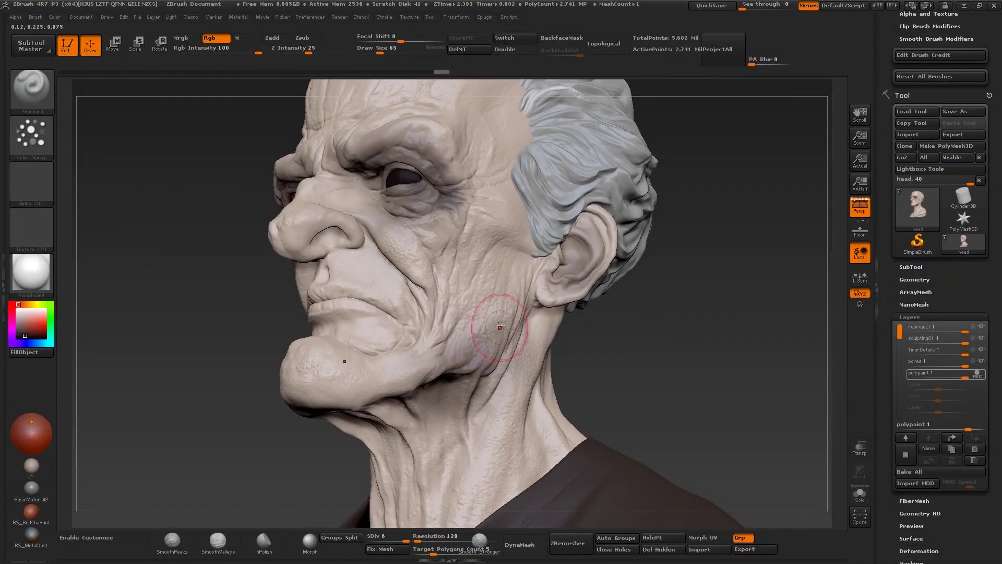
drag(500, 327, 412, 360)
mouse_move(220, 391)
mouse_down()
mouse_move(237, 366)
mouse_move(246, 423)
mouse_up()
mouse_move(475, 342)
mouse_down()
mouse_move(389, 325)
mouse_move(369, 280)
mouse_move(334, 277)
mouse_up()
key(bracketright)
mouse_move(188, 334)
alt+mouse_down()
mouse_move(177, 297)
mouse_move(250, 308)
mouse_move(209, 349)
alt+mouse_up()
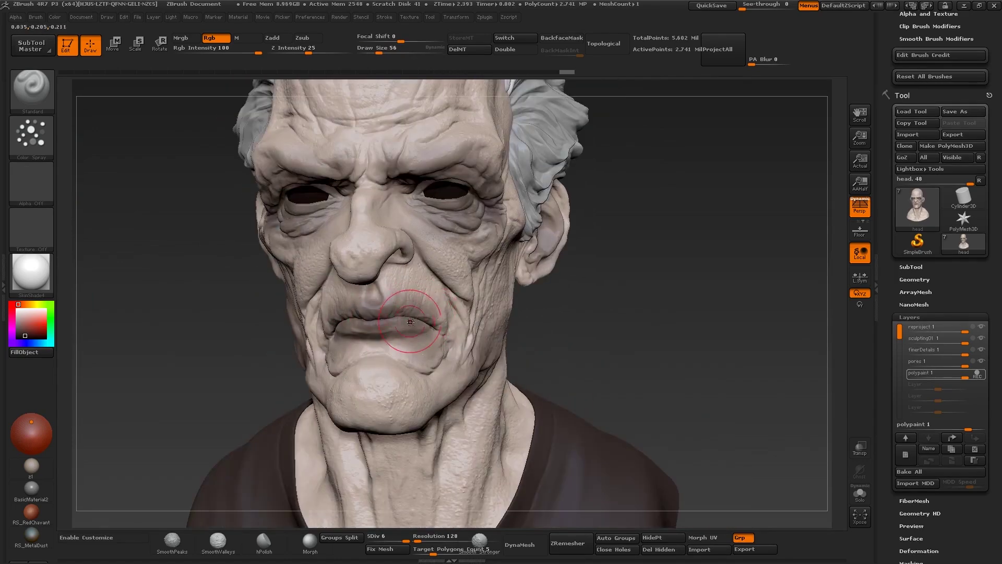
Polypaint darker tones over the nose and from the cheek up to the temple.
drag(371, 251, 360, 261)
drag(208, 313, 131, 302)
drag(402, 230, 409, 277)
alt+drag(209, 334, 209, 250)
mouse_move(208, 313)
mouse_down()
mouse_move(303, 313)
mouse_move(240, 302)
mouse_up()
drag(464, 241, 482, 126)
drag(271, 313, 230, 314)
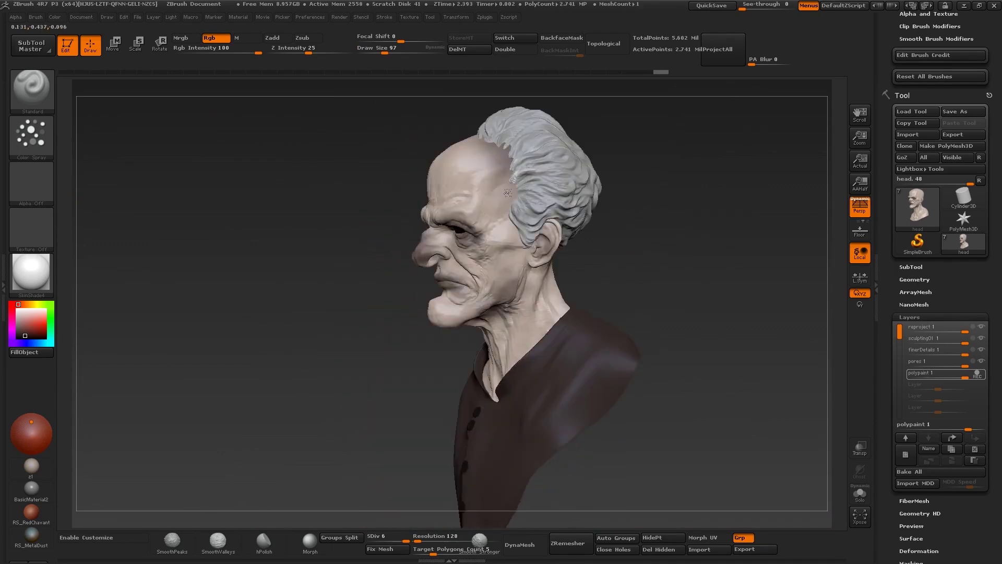
Sample a colour from the head and polypaint it along the temple hairline down toward the ear.
key(c)
mouse_move(504, 156)
mouse_down()
mouse_move(485, 209)
mouse_move(517, 193)
mouse_up()
drag(527, 203, 558, 282)
drag(261, 314, 240, 292)
alt+drag(240, 292, 240, 376)
Sample another skin tone and polypaint it from the eye toward the side of the nose at draw size 50.
ctrl+right_drag(523, 306, 505, 305)
key([)
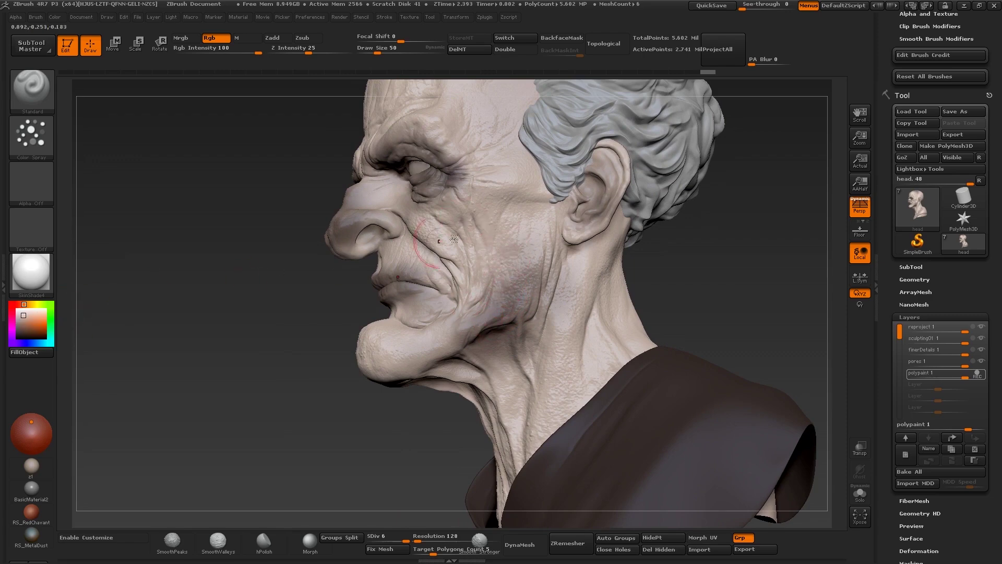
key(c)
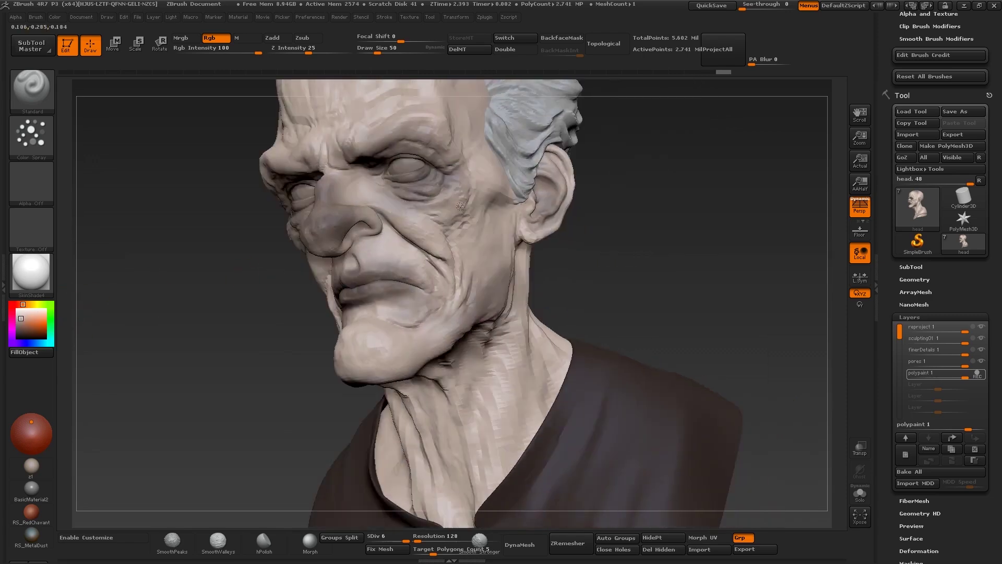
mouse_move(407, 165)
mouse_down()
mouse_move(303, 191)
mouse_move(374, 217)
mouse_move(356, 234)
mouse_up()
right_drag(389, 240, 442, 229)
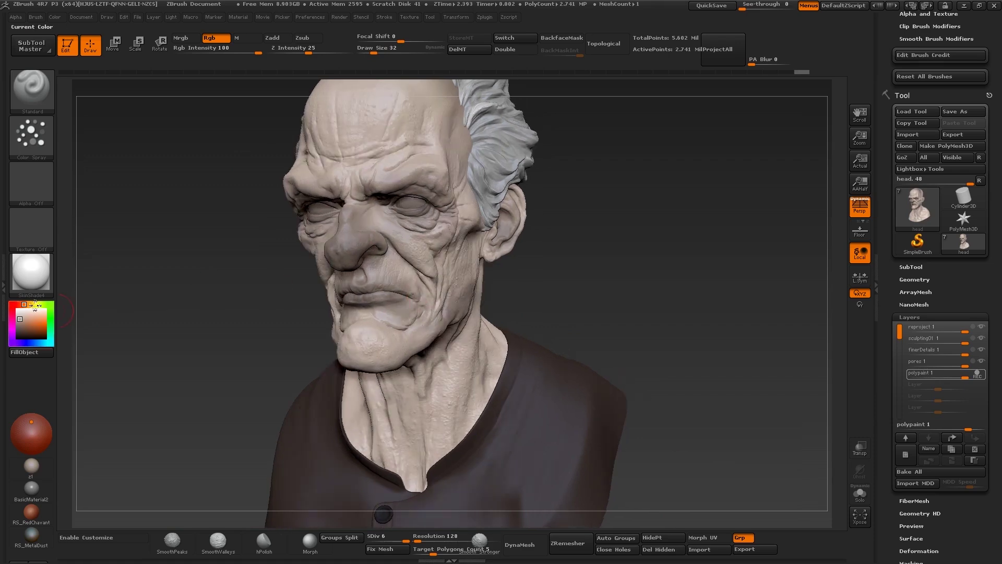
Set the spray paint brush to a yellow colour, draw size 113 and Alpha 07.
click(35, 318)
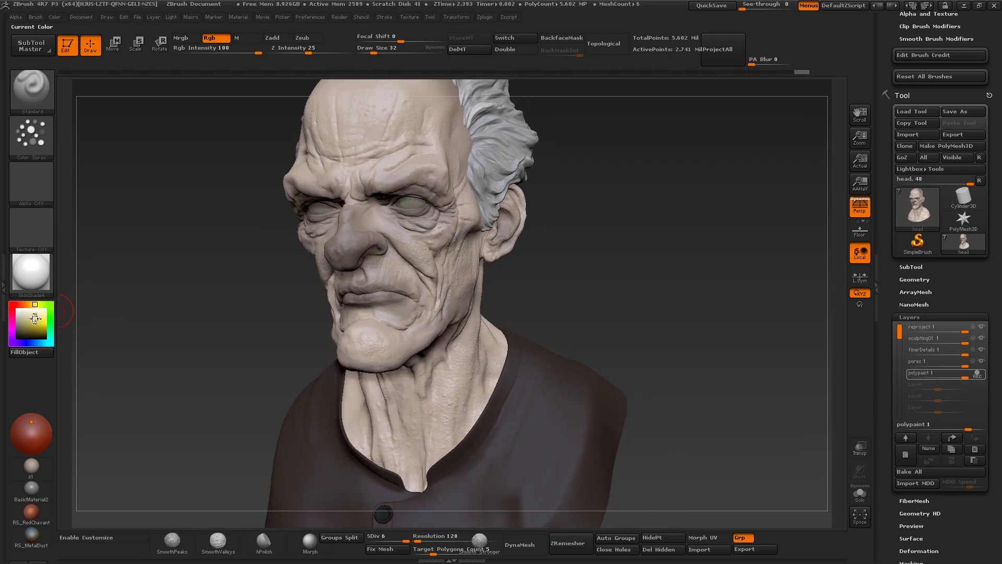
key(bracketright)
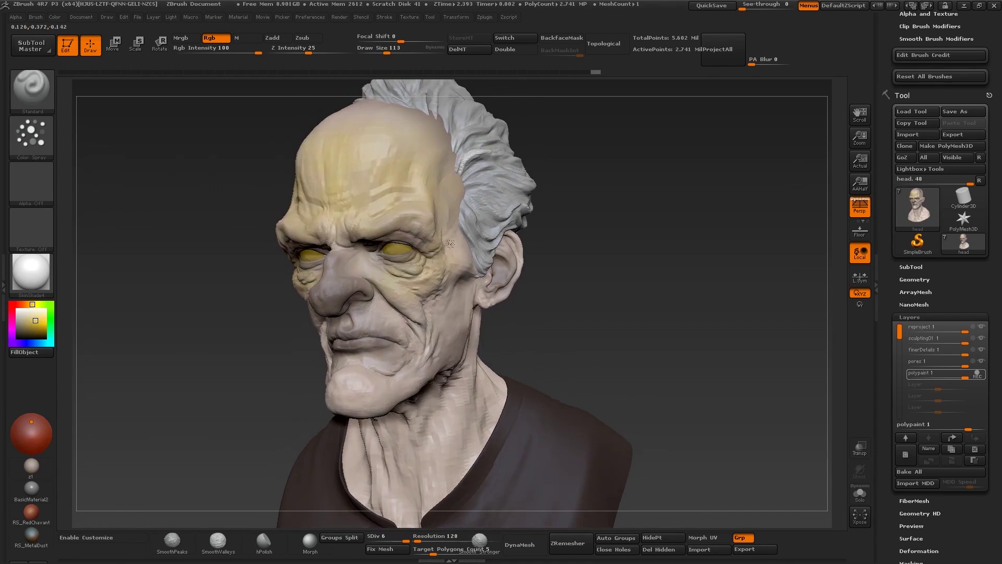
click(35, 197)
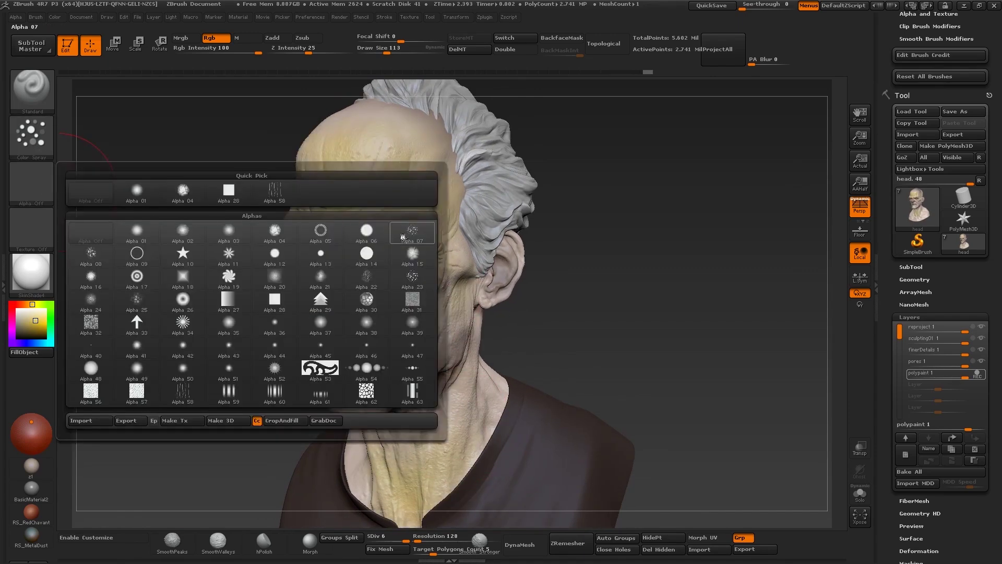
click(426, 234)
click(34, 185)
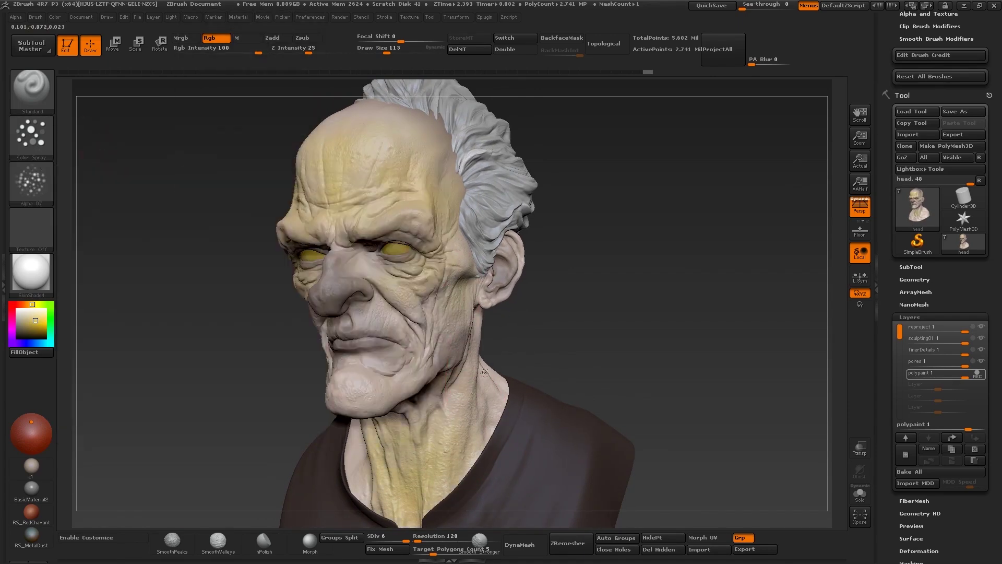
key(ctrl)
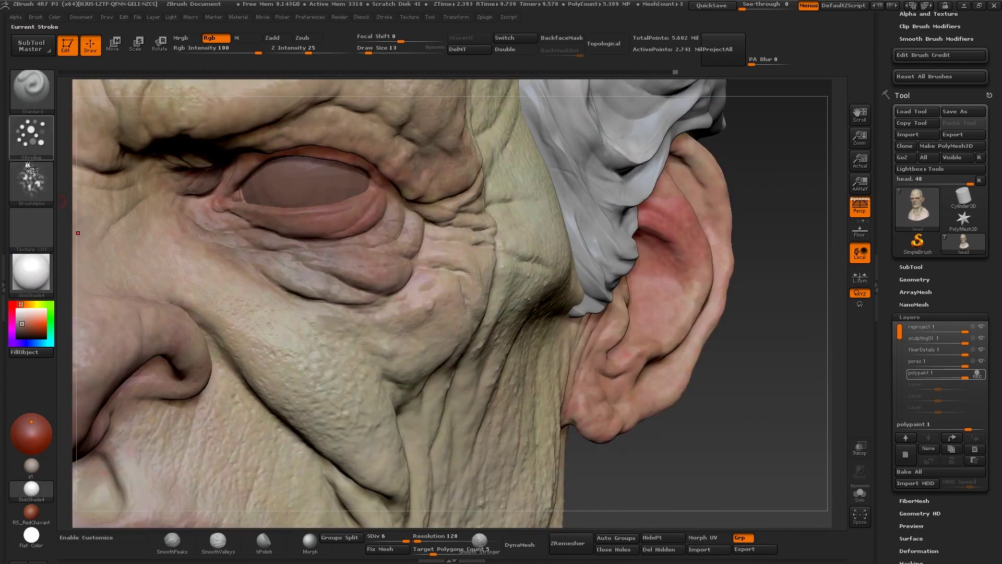
Change the paint stroke to FreeHand and dab a small dark spot on the nose.
click(30, 167)
click(366, 230)
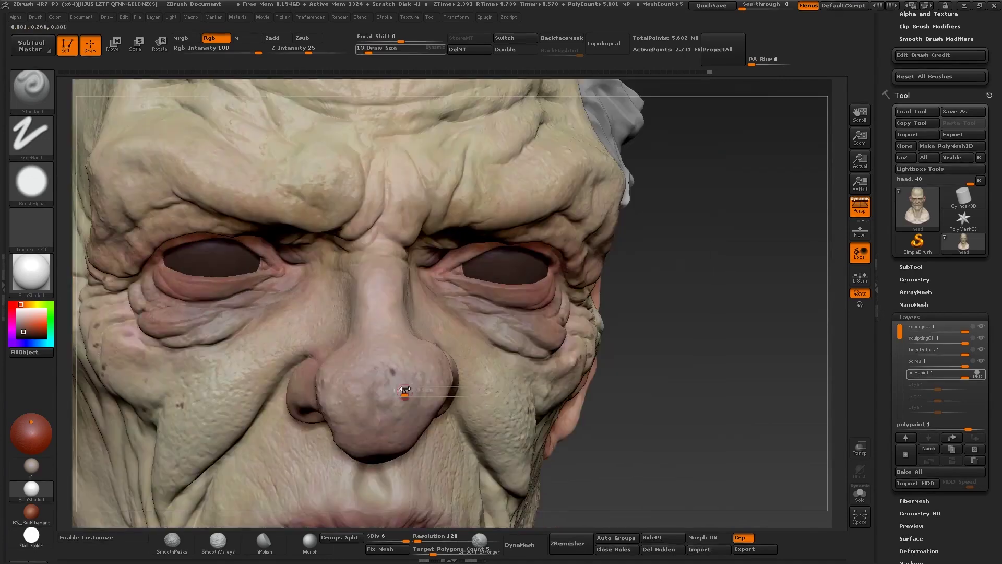
click(339, 389)
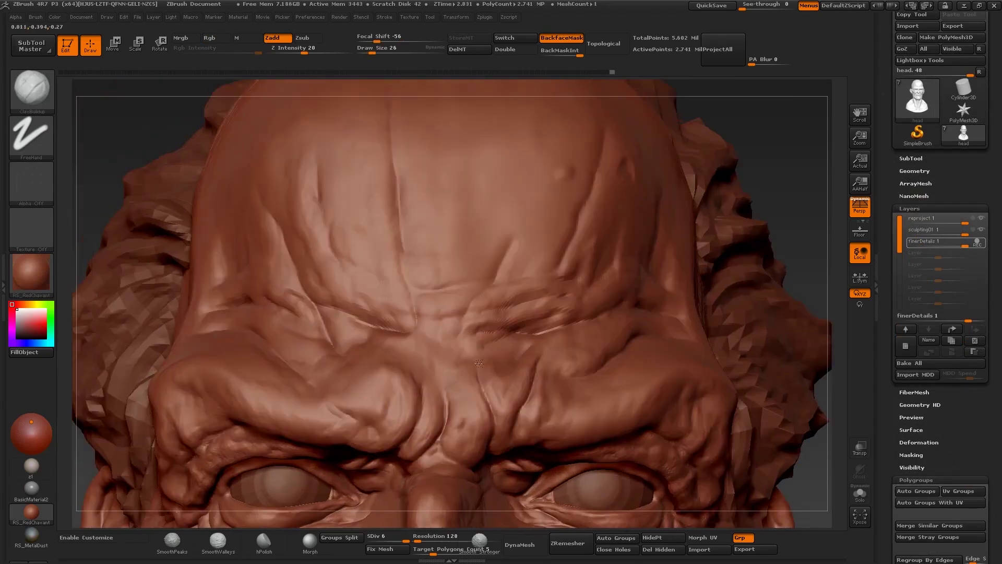
Build up the frown fold between the brows with the ClayBuildup brush on the finerDetails layer and set the draw size to 28.
mouse_move(479, 364)
right_down()
mouse_move(445, 393)
mouse_move(449, 383)
right_up()
mouse_move(449, 339)
right_down()
mouse_move(449, 397)
mouse_move(469, 360)
mouse_move(428, 371)
right_up()
key(s)
drag(401, 406, 392, 431)
mouse_move(417, 407)
right_down()
mouse_move(449, 444)
mouse_move(428, 412)
right_up()
key(s)
drag(432, 423, 432, 424)
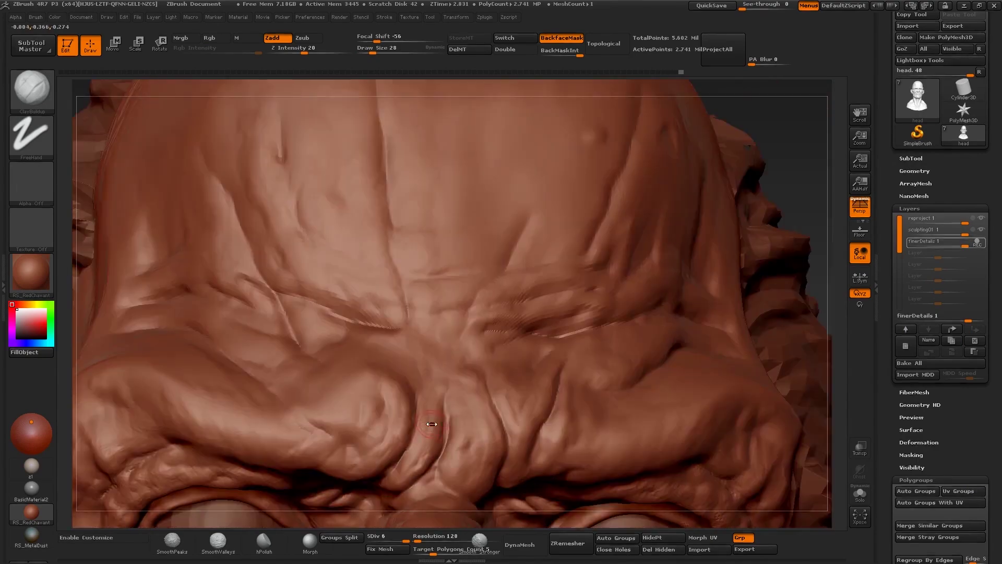
Carve a sharp crease between the brows with the Dam_Standard brush.
right_drag(432, 399, 420, 418)
key(b)
key(d)
key(s)
drag(416, 394, 416, 418)
mouse_move(437, 389)
ctrl+right_down()
mouse_move(439, 339)
mouse_move(449, 376)
mouse_move(501, 418)
ctrl+right_up()
Build up the fold at the root of the nose with the ClayBuildup brush.
key(b)
key(c)
key(b)
drag(491, 423, 517, 447)
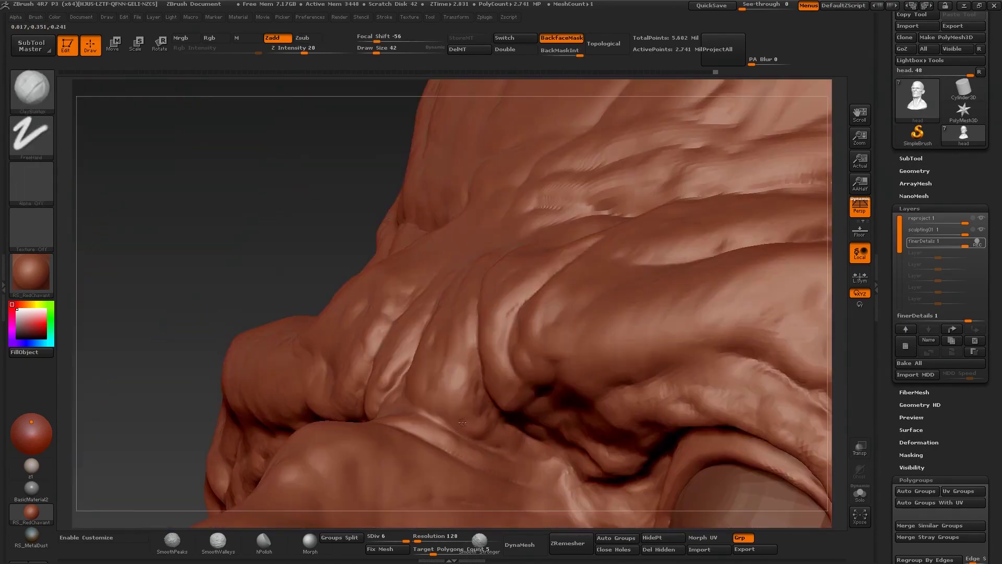
right_drag(462, 424, 512, 412)
mouse_move(418, 397)
right_down()
mouse_move(428, 370)
mouse_move(459, 407)
right_up()
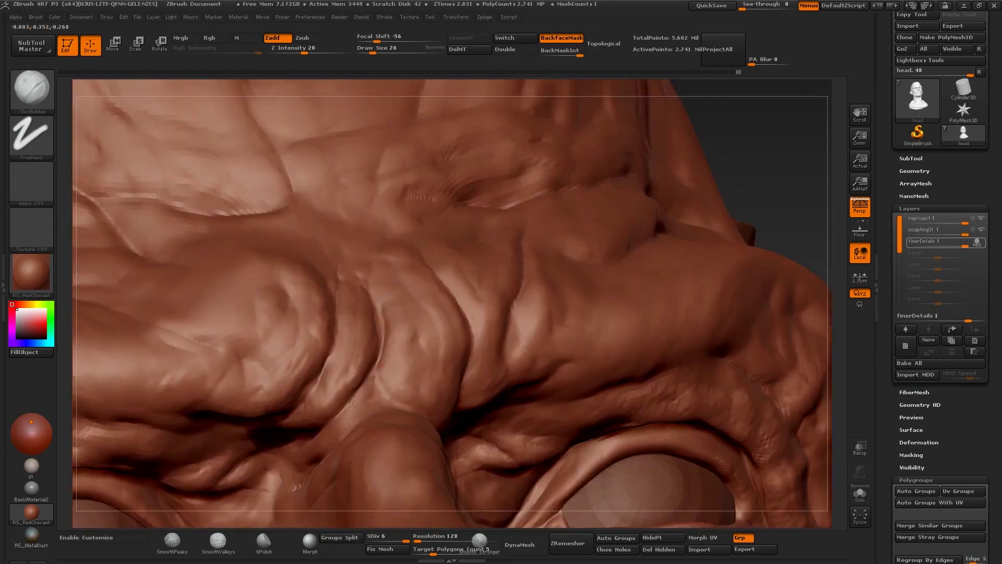
Build up the skin folds along the brow and above the eye with the ClayBuildup brush on the finerDetails layer.
mouse_move(352, 403)
right_down()
mouse_move(464, 296)
mouse_move(429, 295)
right_up()
mouse_move(401, 239)
right_down()
mouse_move(318, 296)
mouse_move(319, 172)
mouse_move(376, 355)
mouse_move(403, 388)
mouse_move(381, 318)
mouse_move(389, 386)
mouse_move(360, 365)
mouse_move(305, 400)
right_up()
drag(262, 428, 288, 415)
right_drag(288, 416, 313, 386)
drag(266, 416, 275, 408)
mouse_move(313, 386)
right_down()
mouse_move(334, 365)
mouse_move(354, 382)
mouse_move(247, 319)
right_up()
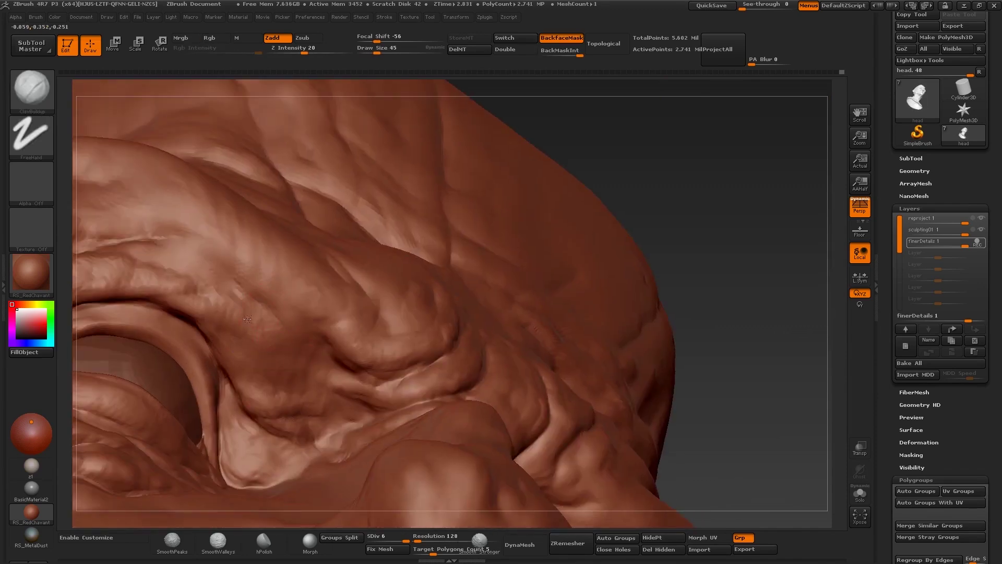
drag(248, 319, 236, 312)
Reduce the draw size, smooth the fold beside the root of the nose and add a short ClayBuildup stroke.
key(b)
key(d)
key(s)
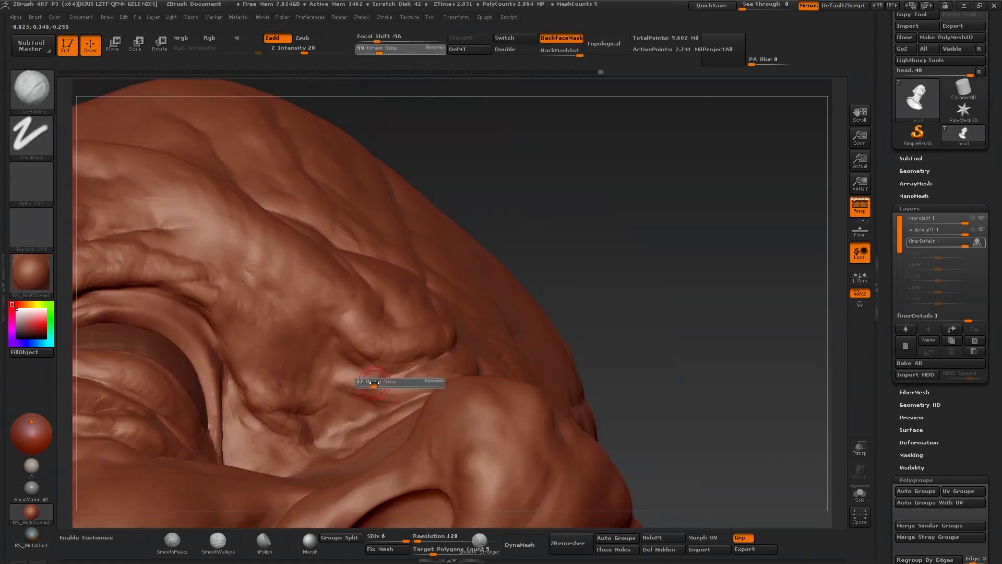
click(359, 377)
shift+drag(340, 352, 329, 365)
mouse_move(329, 365)
right_down()
mouse_move(302, 387)
mouse_move(361, 296)
mouse_move(320, 295)
mouse_move(334, 310)
mouse_move(241, 286)
mouse_move(296, 299)
mouse_move(273, 293)
right_up()
drag(273, 294, 251, 297)
Set the draw size to 26 and add volume to the side of the nose tip with the ClayBuildup brush.
mouse_move(266, 304)
right_down()
mouse_move(298, 267)
mouse_move(285, 304)
right_up()
key(s)
drag(284, 304, 282, 304)
right_drag(282, 304, 308, 296)
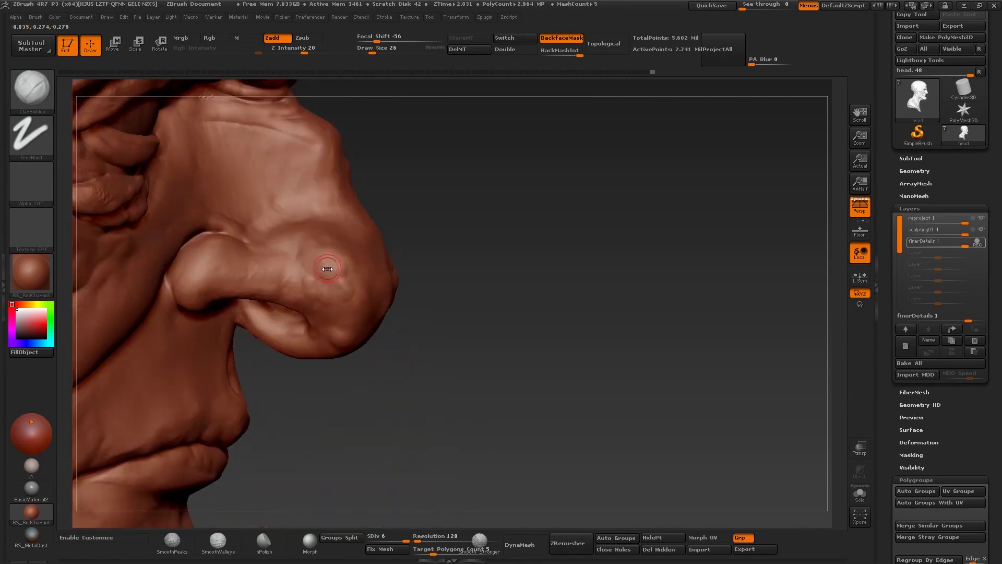
drag(324, 268, 329, 260)
mouse_move(330, 267)
right_down()
mouse_move(292, 288)
mouse_move(345, 272)
mouse_move(324, 292)
right_up()
key(s)
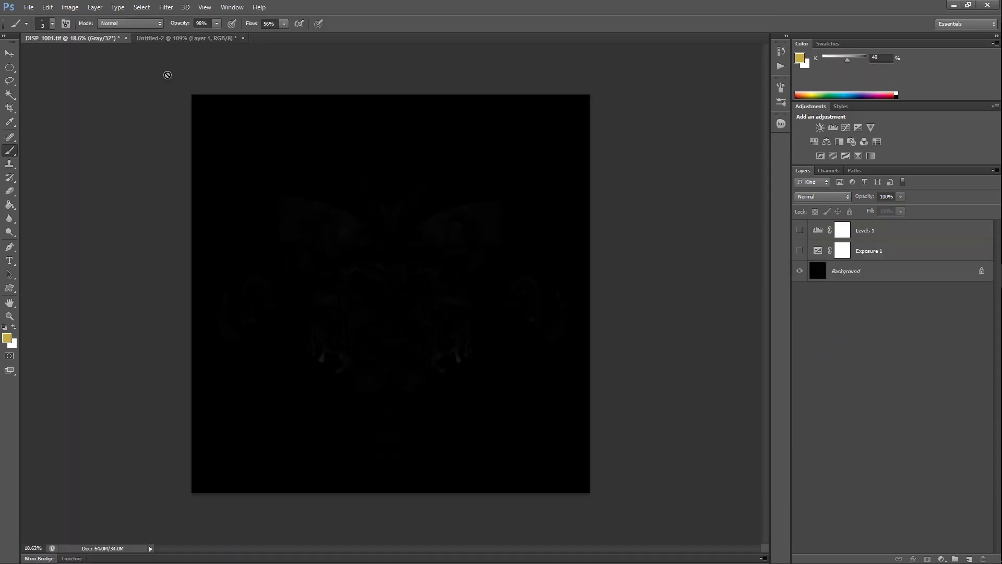
Switch to Photoshop, show the Exposure 1 and Levels 1 layers of DISP_1001.tif and add a second Exposure adjustment layer.
drag(800, 252, 800, 230)
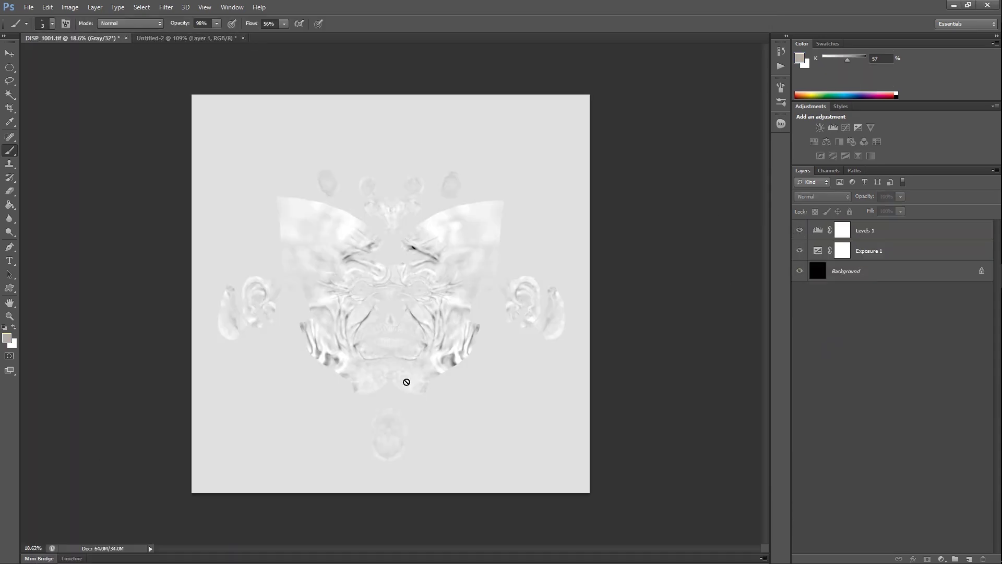
click(882, 251)
click(942, 559)
click(911, 405)
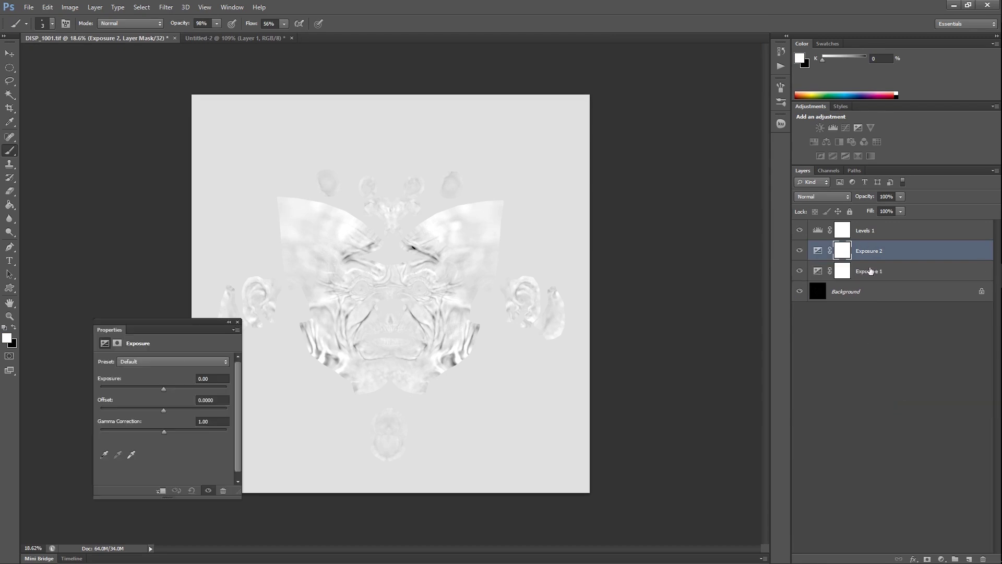
Review the Untitled-2 value graph and the effect and settings of the Levels 1 layer on the displacement map.
click(871, 270)
key(ctrl+Tab)
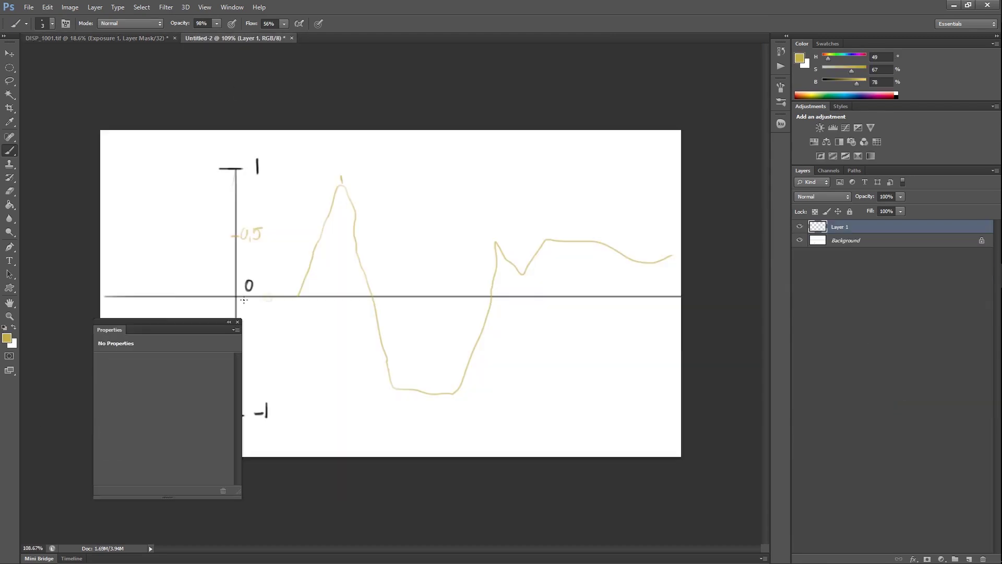
click(103, 39)
click(799, 231)
click(799, 231)
click(870, 232)
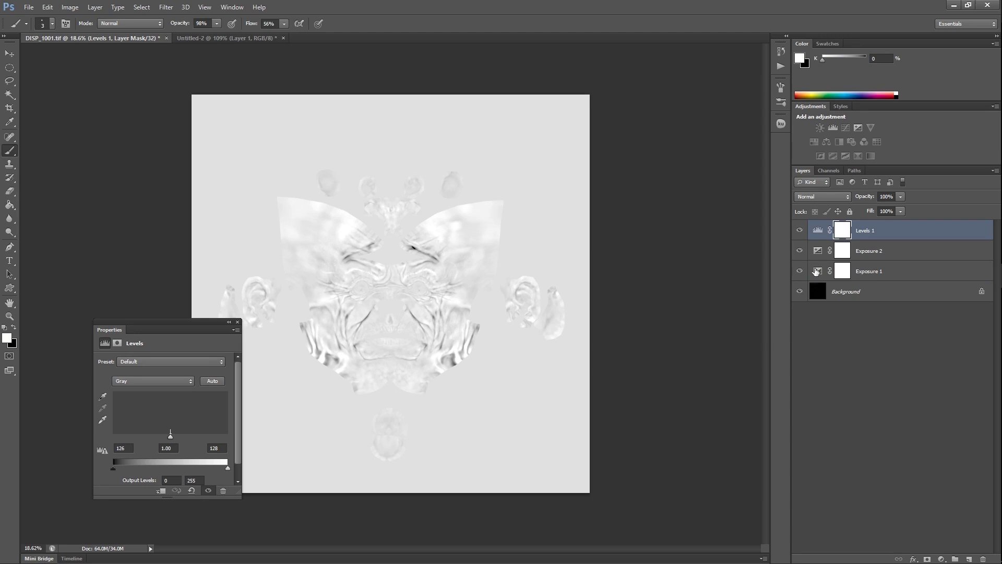
Compare the displacement map with its adjustment layers shown and hidden, and examine the facial creases with Exposure 2 hidden.
drag(799, 271, 799, 232)
click(800, 272)
click(800, 231)
click(799, 232)
click(797, 232)
key(z)
drag(364, 276, 407, 273)
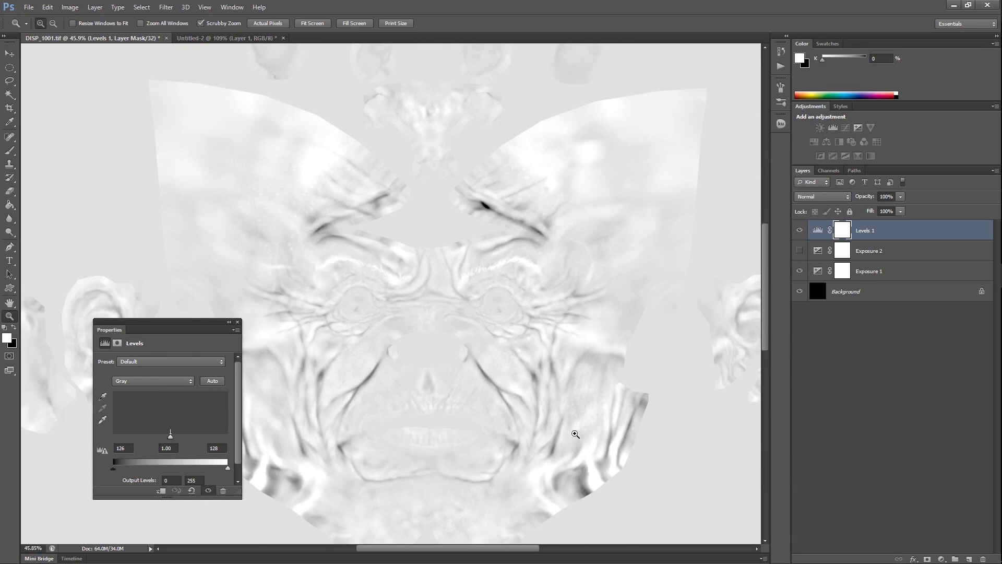
drag(512, 396, 457, 323)
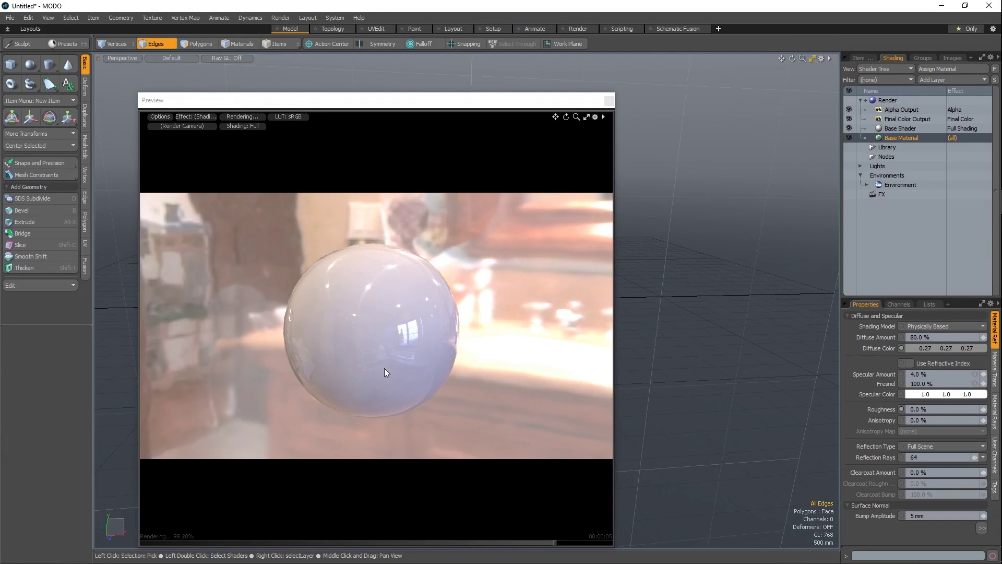
Switch to MODO and adjust the roughness of the Base Material on the preview sphere.
drag(984, 410, 892, 403)
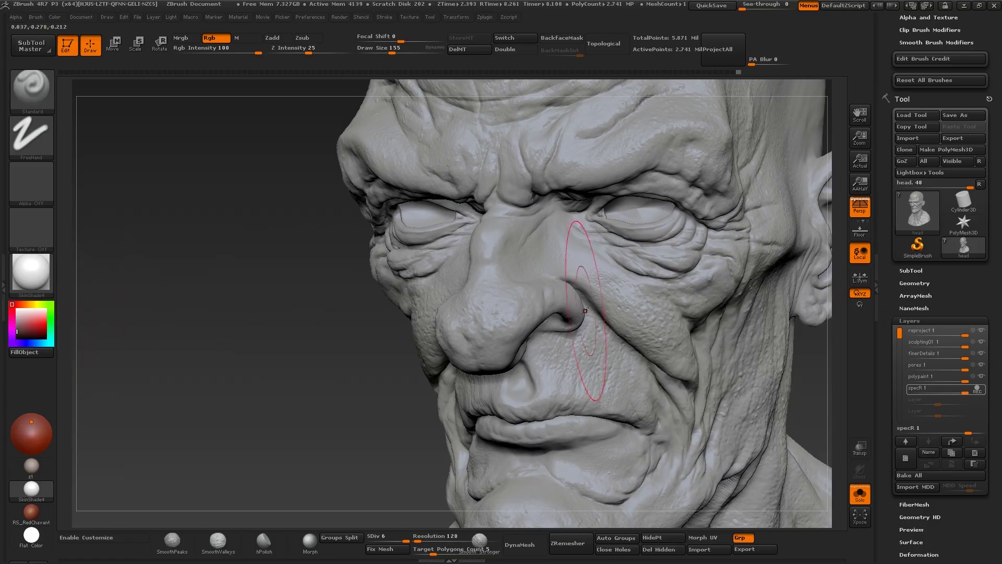
Switch to ZBrush and paint darker values over the nose and lips on the specR layer with the Standard brush.
drag(570, 316, 485, 321)
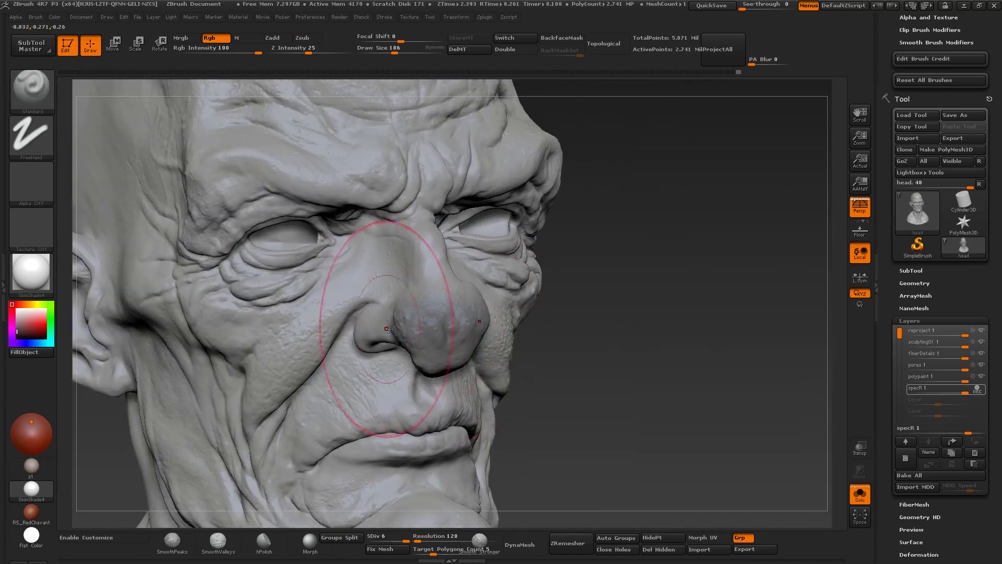
mouse_move(387, 329)
mouse_down()
mouse_move(442, 312)
mouse_move(387, 334)
mouse_up()
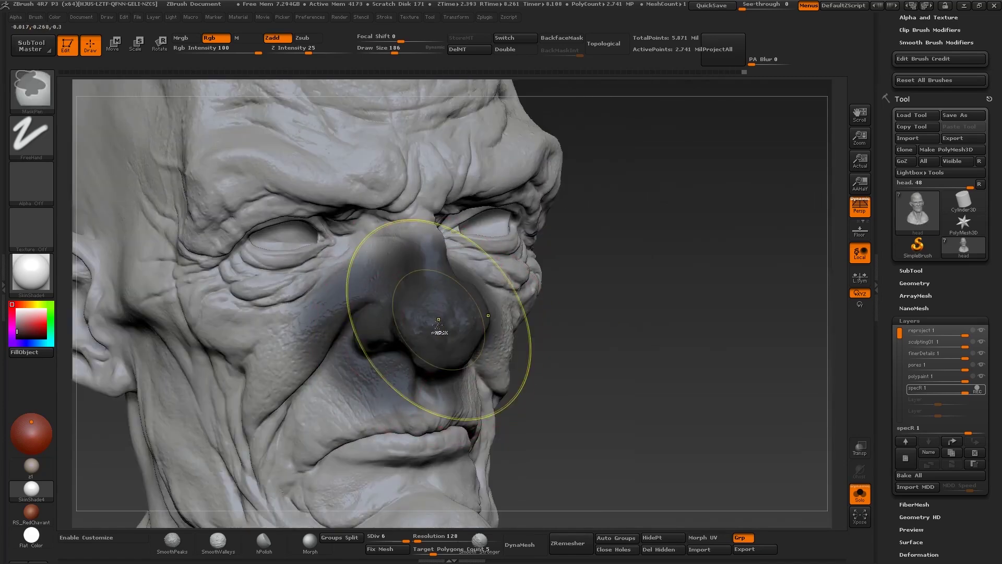
key(ctrl+z)
key(bracketleft)
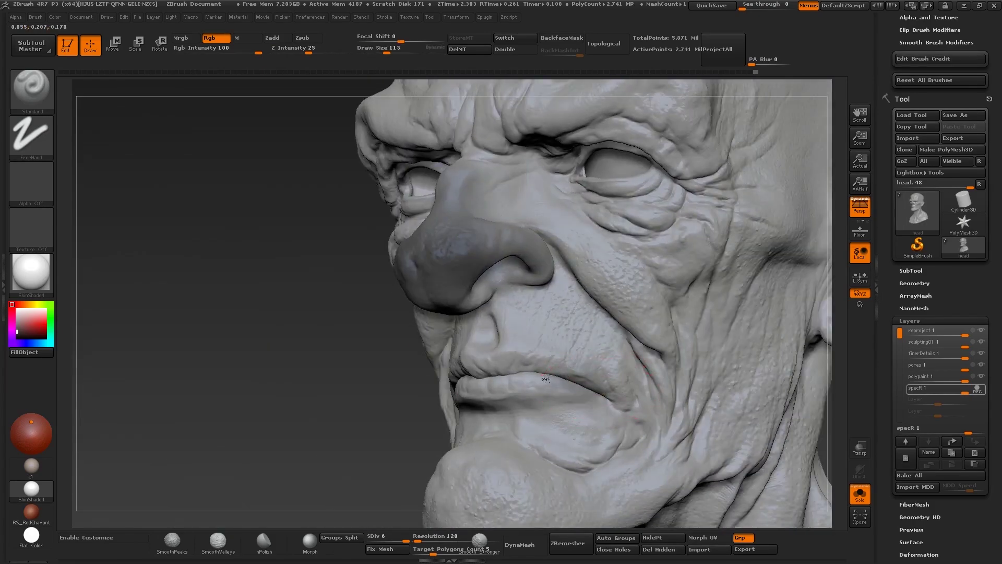
drag(545, 378, 459, 355)
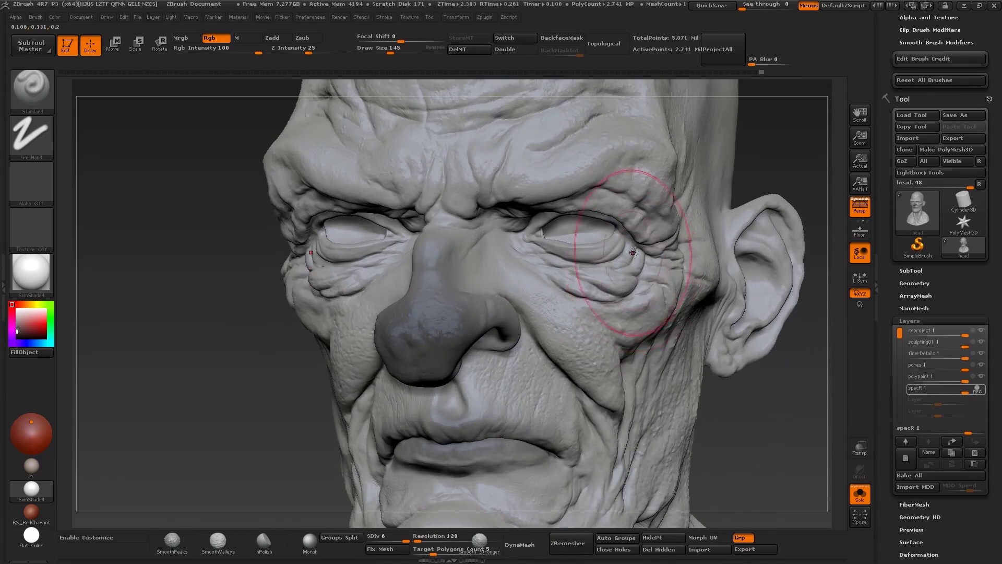
key(s)
drag(543, 250, 539, 250)
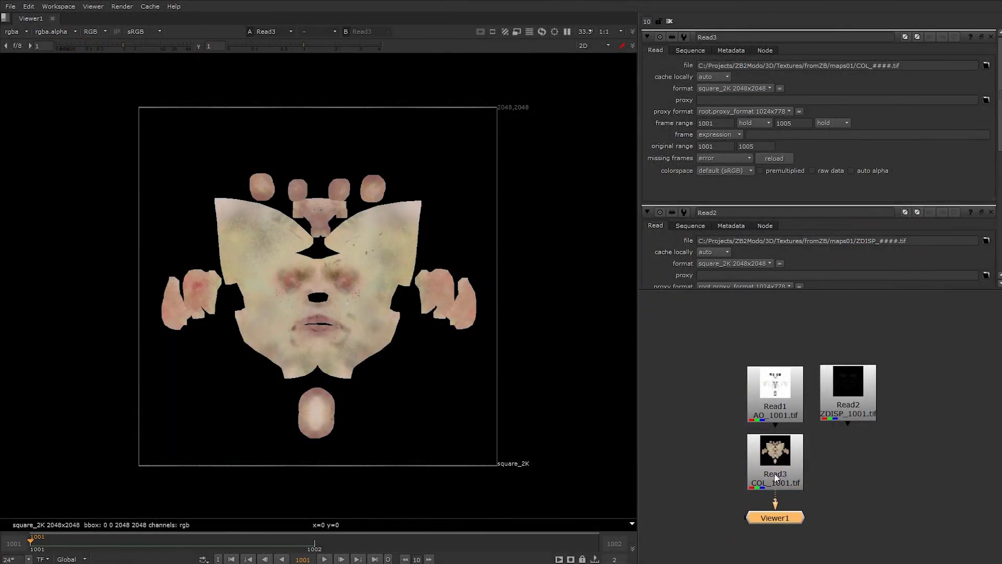
Switch to Nuke and examine the face areas and UV borders of the Read3 colour map at frame 1001.
scroll(399, 271, up, 5)
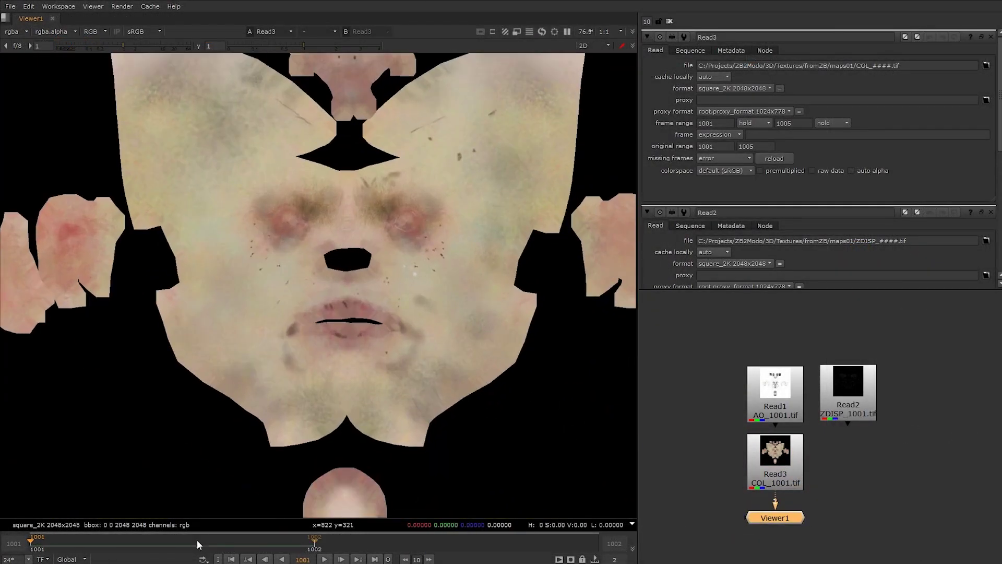
drag(197, 545, 130, 546)
scroll(329, 343, down, 1)
scroll(539, 376, up, 1)
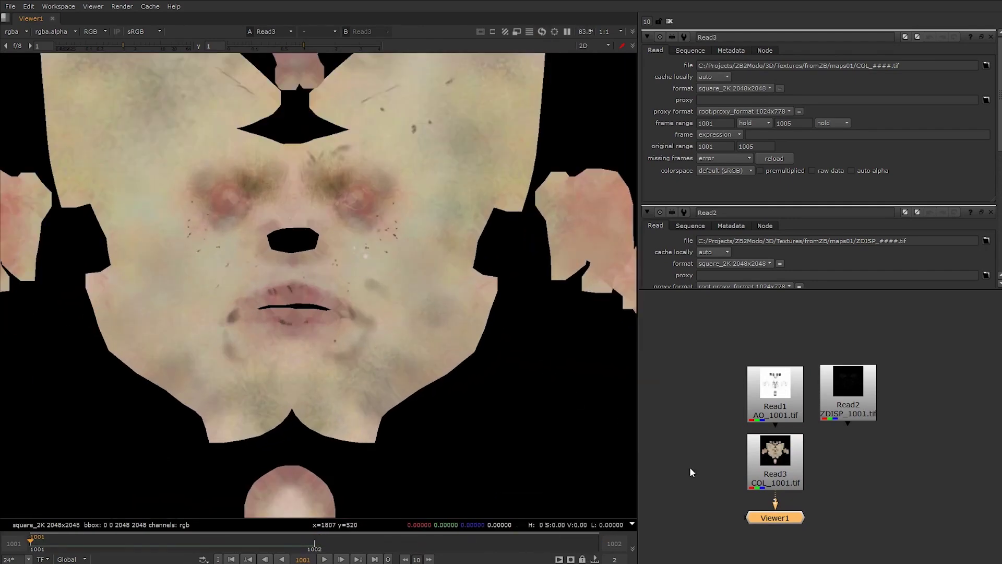
scroll(427, 331, down, 3)
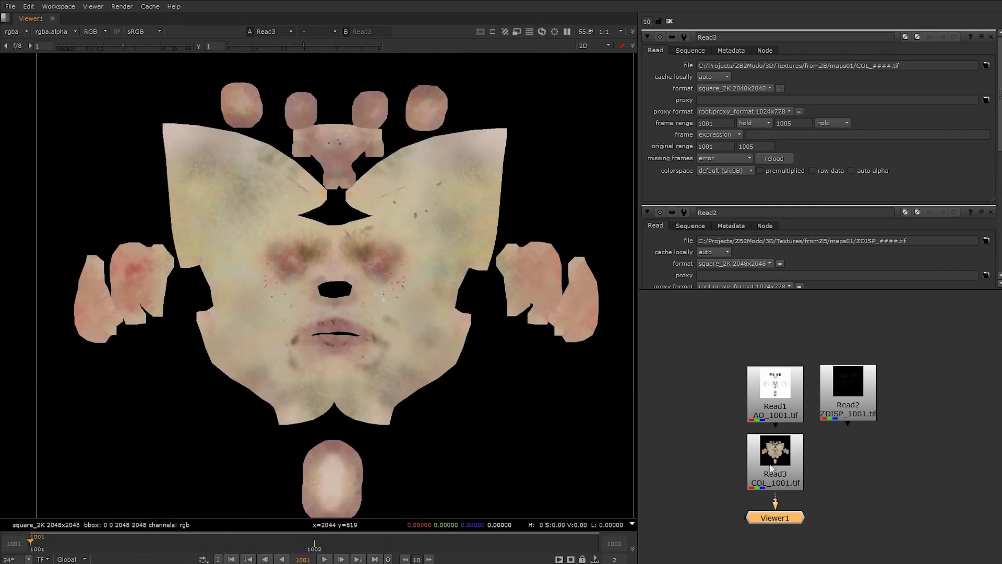
Add a Blur node after Read3, place the Viewer node beside it and set the blur size to 7.4.
key(b)
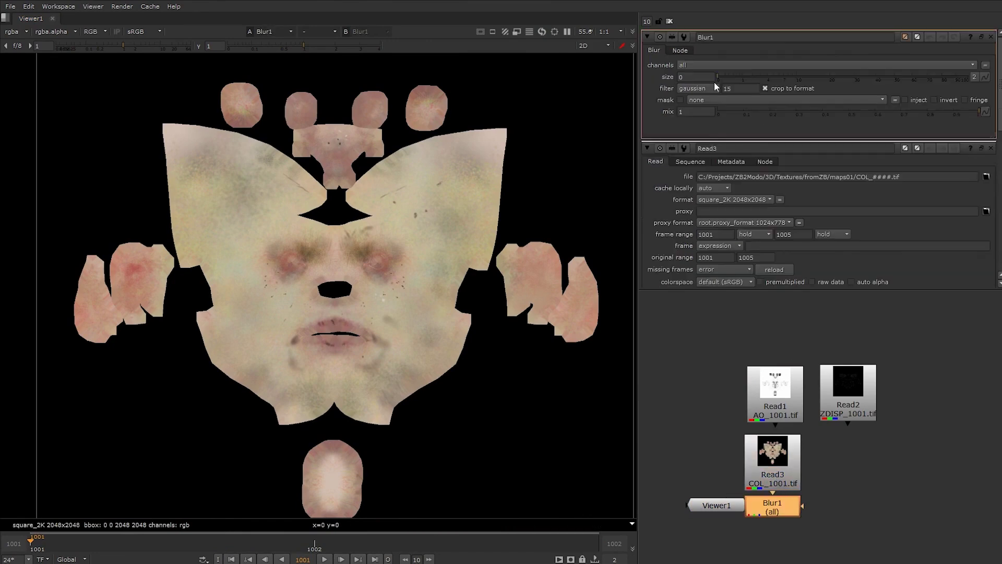
drag(717, 505, 667, 503)
drag(772, 507, 777, 511)
click(667, 503)
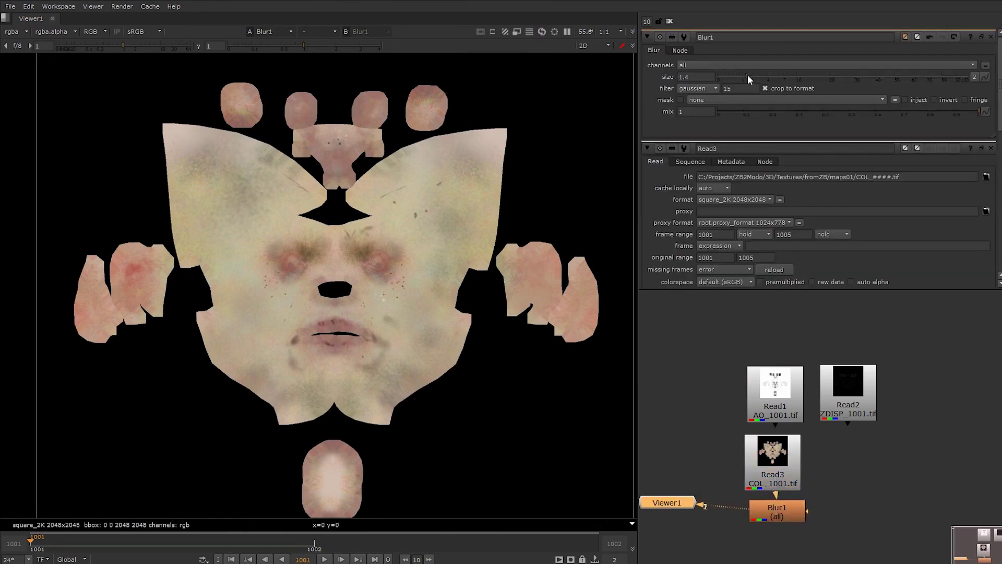
drag(747, 76, 786, 74)
Check the blurred skin near the mouth and jaw edge, and raise the blur size further.
scroll(472, 307, up, 5)
scroll(504, 295, down, 2)
scroll(469, 314, up, 5)
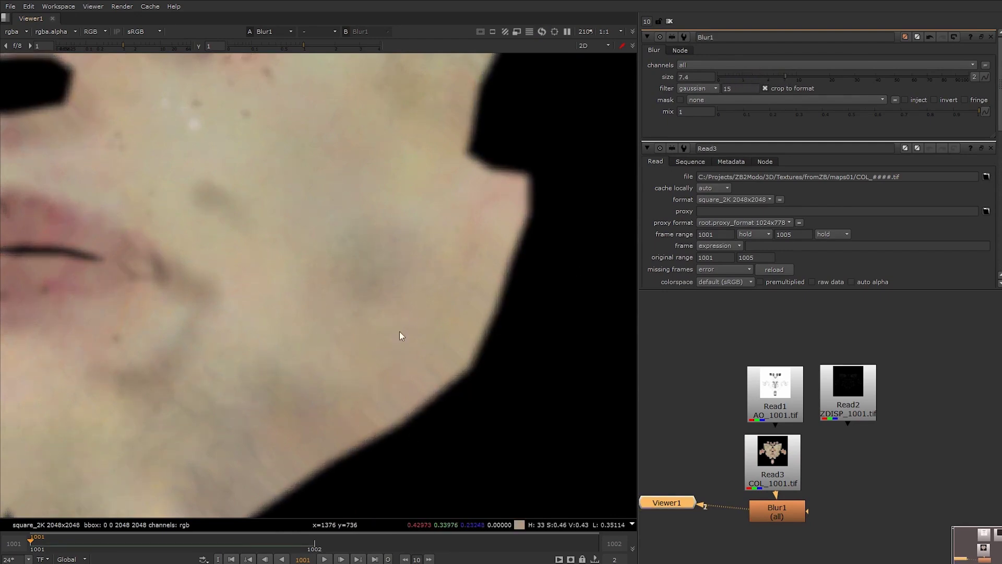
drag(774, 77, 825, 76)
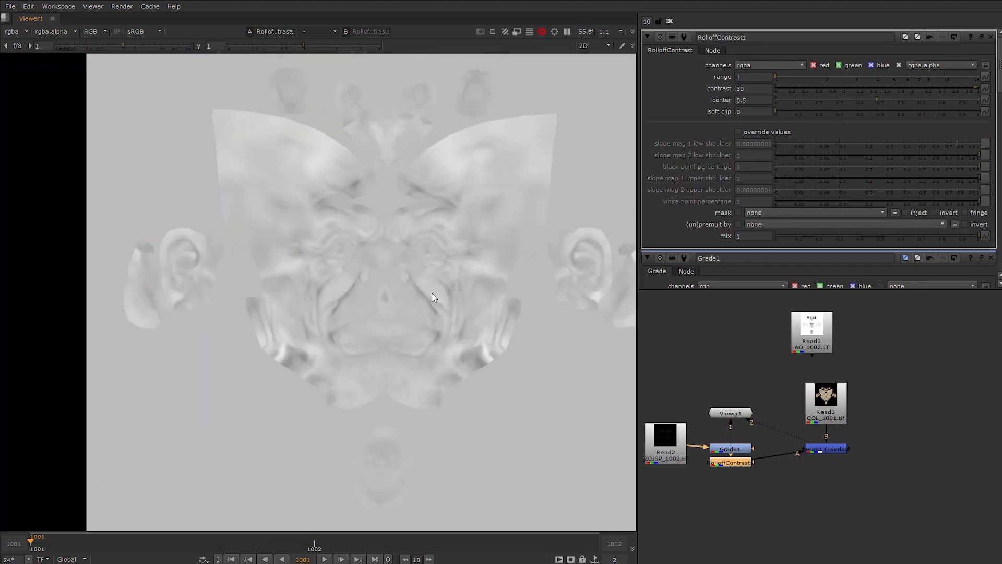
View the output of the RolloffContrast node and examine the contrast-boosted displacement map.
scroll(459, 307, down, 2)
middle_drag(457, 304, 420, 283)
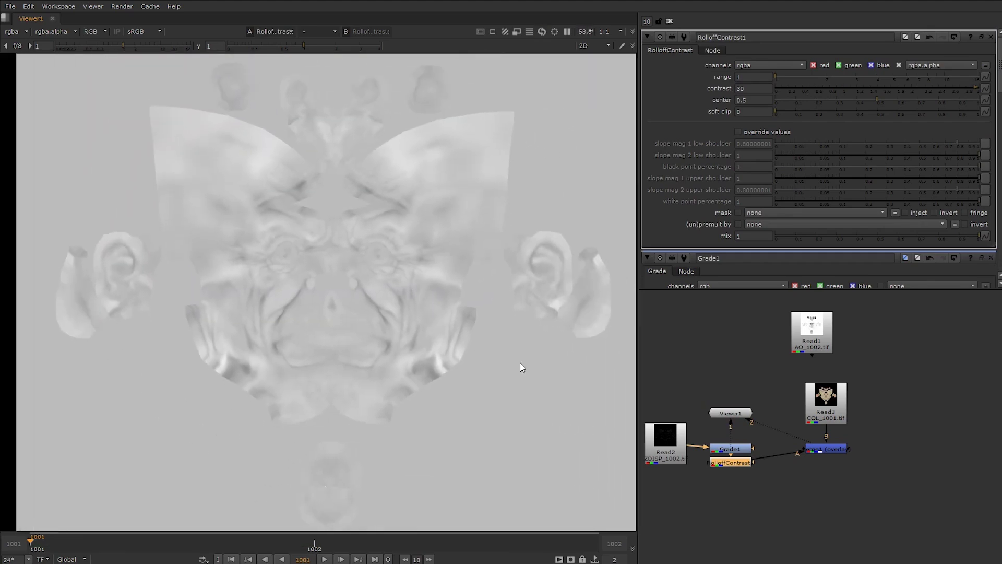
ctrl+shift+click(661, 441)
click(722, 462)
key(1)
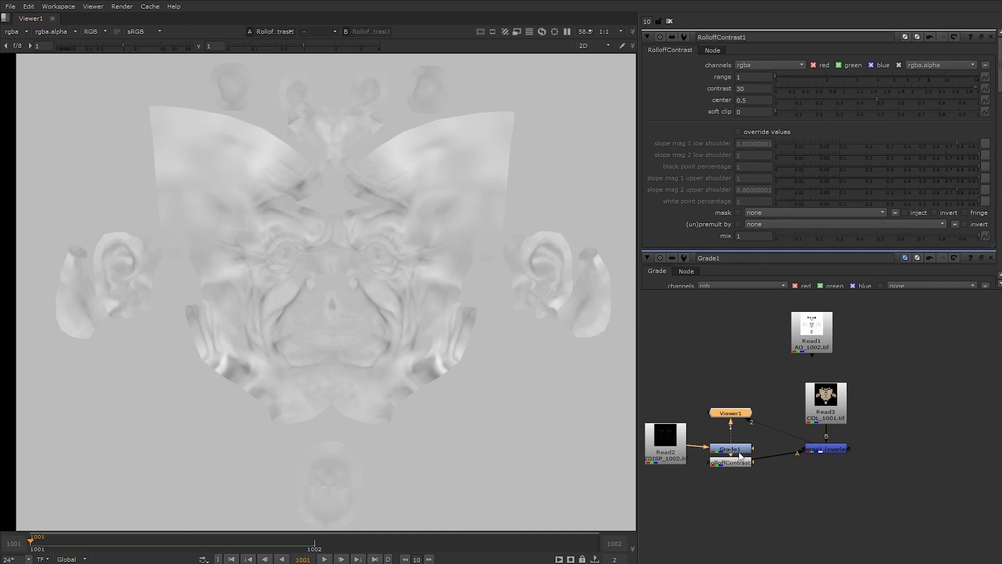
Arrange Read2, Grade1, RolloffContrast1 and Merge1 in a row and view the output of Merge1.
drag(678, 418, 662, 436)
drag(729, 448, 762, 432)
mouse_move(826, 449)
mouse_down()
mouse_move(828, 435)
mouse_move(825, 446)
mouse_up()
key(1)
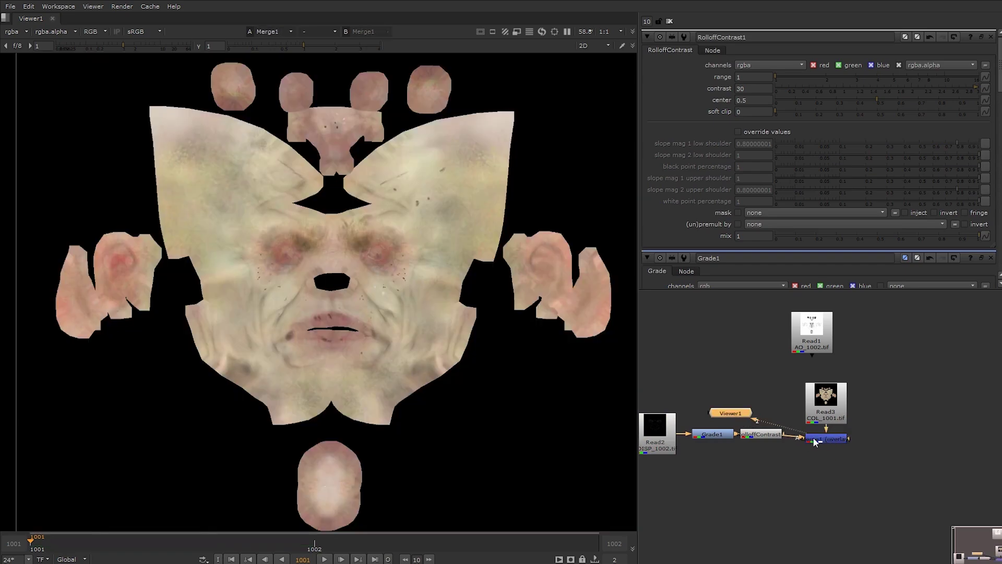
Try a lower mix value on the Merge1 overlay node, undo it and check the creases on the face.
double_click(830, 439)
scroll(488, 326, up, 3)
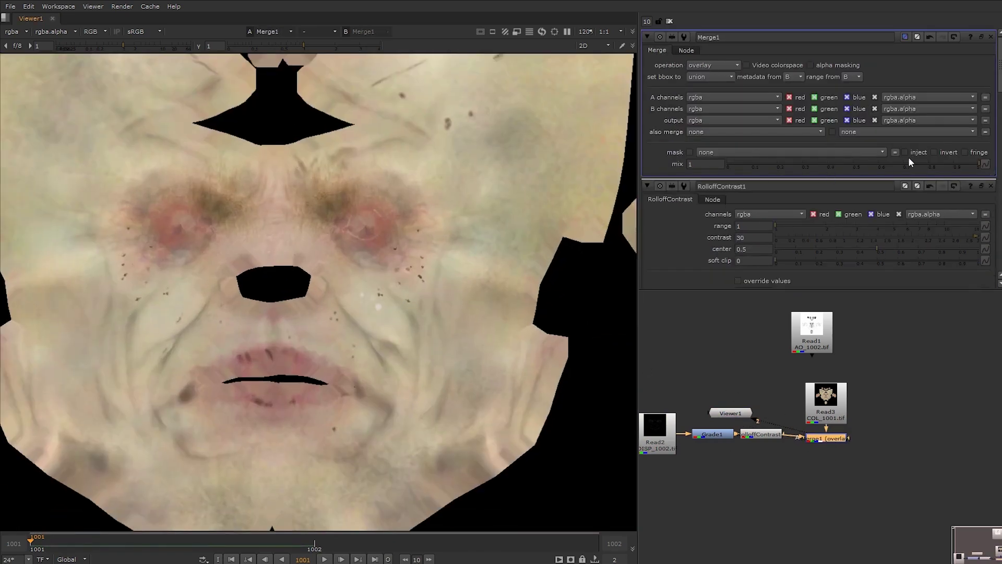
drag(910, 164, 822, 165)
key(ctrl+z)
scroll(412, 305, down, 3)
scroll(522, 261, up, 3)
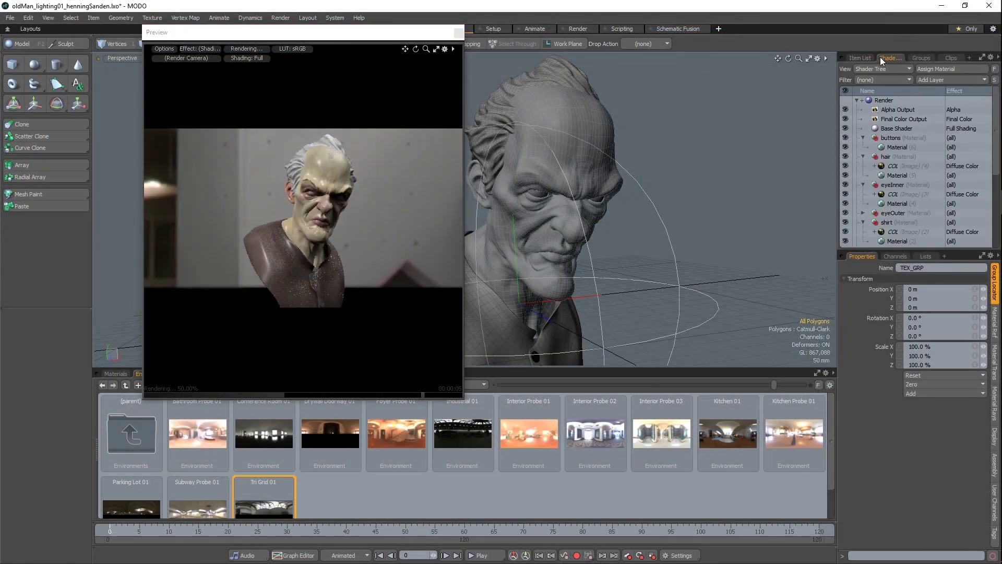
Switch to MODO and turn off the Directional Light in LHT_GRP to check its effect in the render preview.
click(861, 58)
click(888, 173)
click(846, 183)
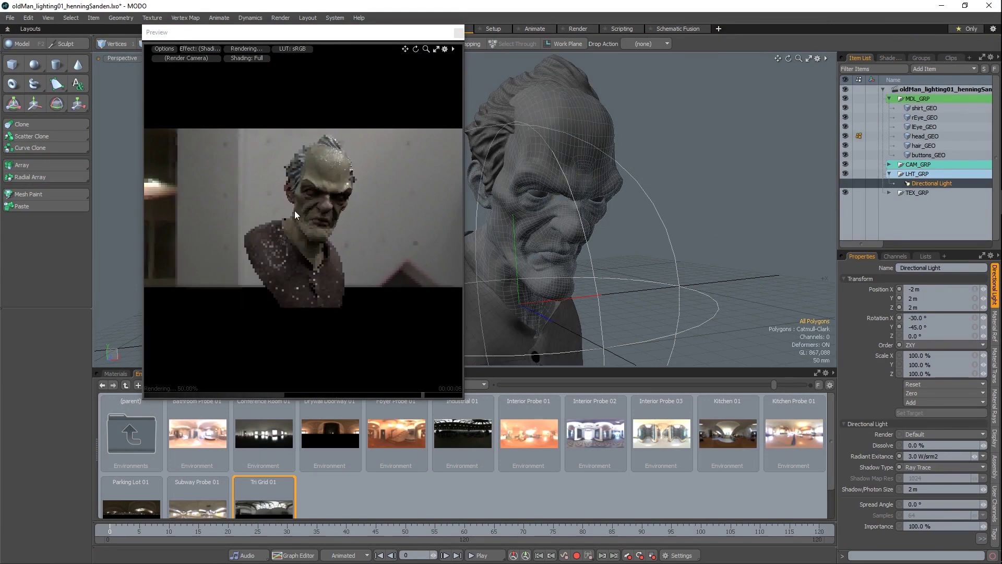
scroll(572, 243, down, 5)
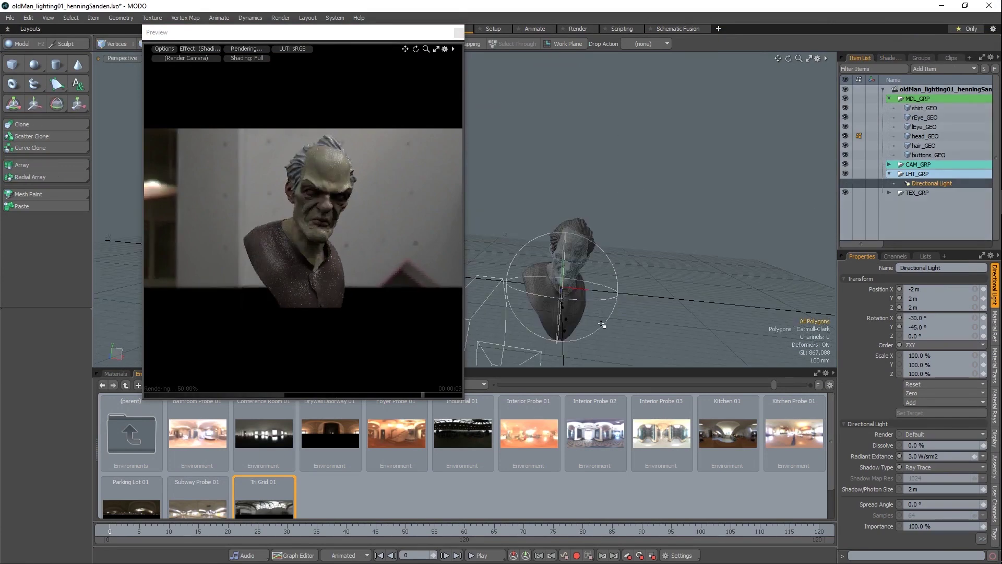
scroll(641, 271, down, 4)
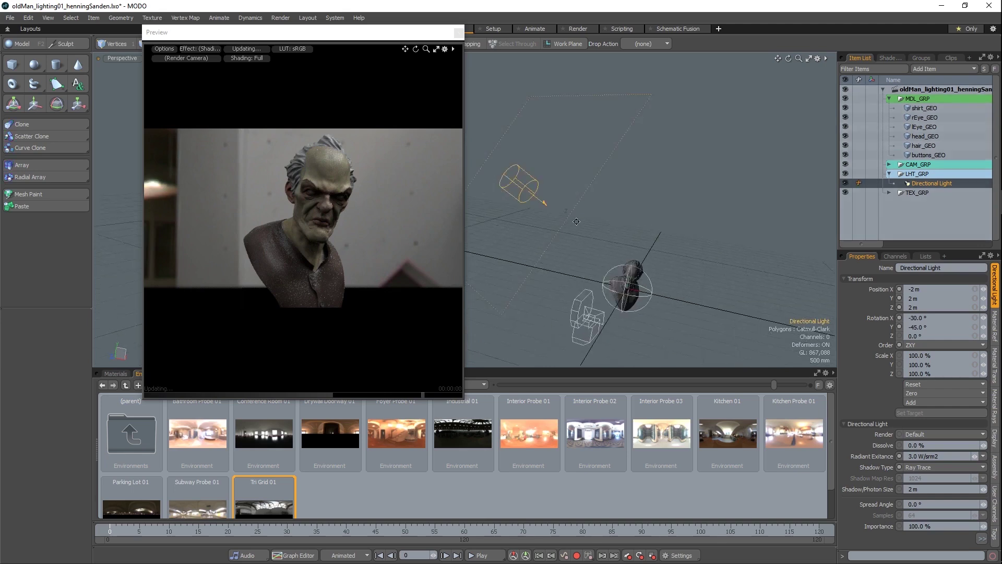
Change to the Render layout, enlarge its preview area and bring the Directional Light into view in the 3D view.
drag(241, 32, 252, 78)
click(287, 29)
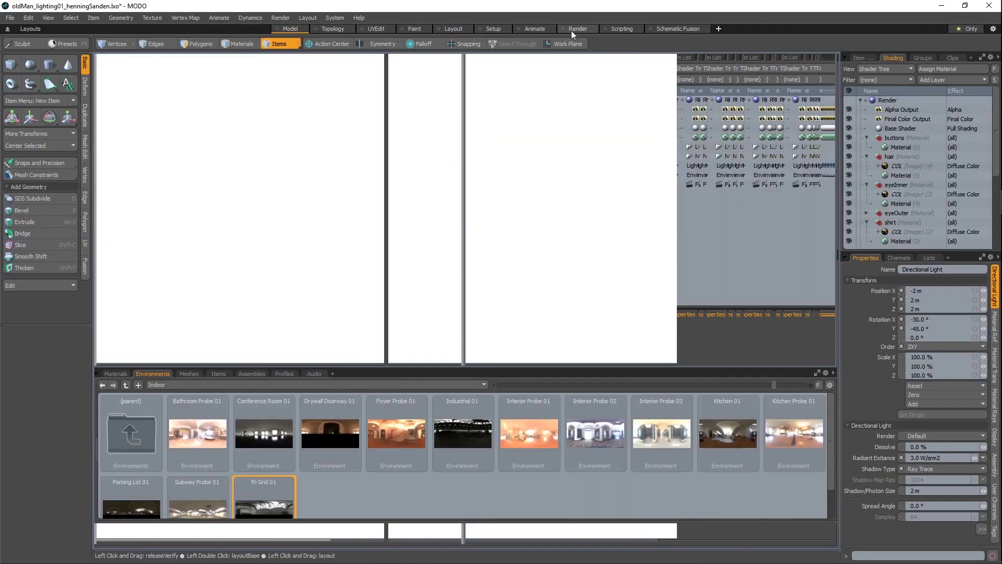
click(574, 29)
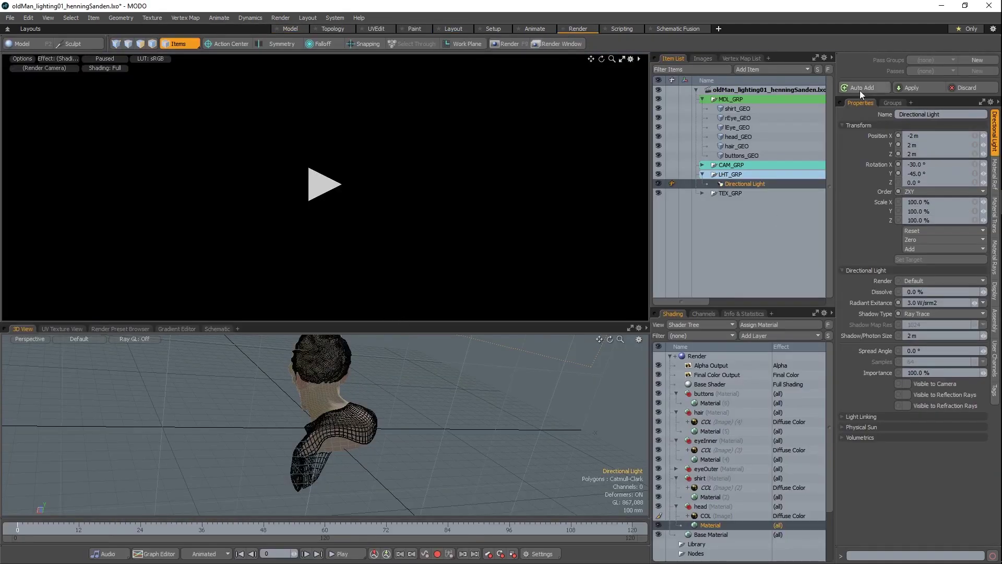
drag(356, 328, 356, 359)
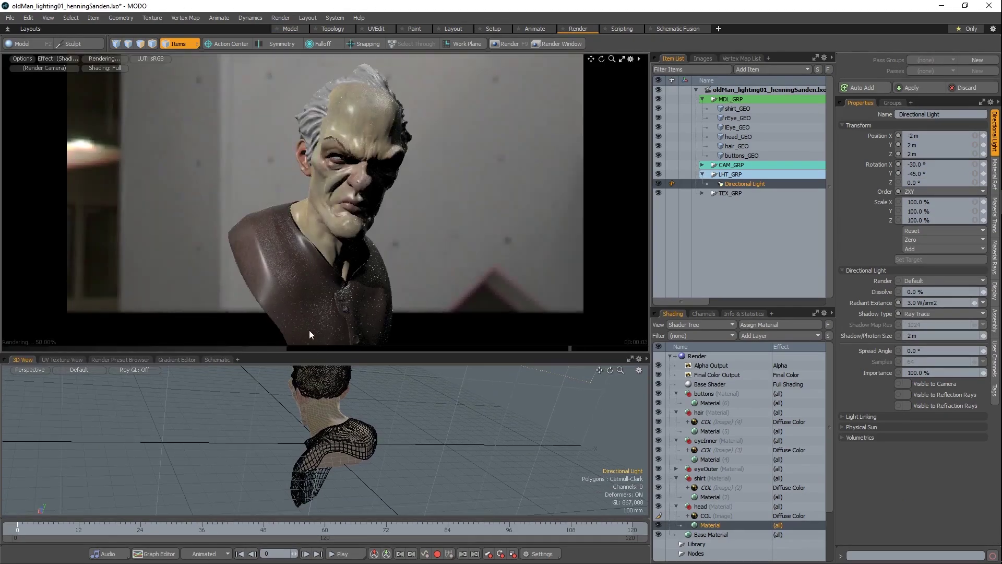
scroll(430, 418, down, 4)
alt+drag(355, 460, 470, 417)
scroll(421, 413, down, 4)
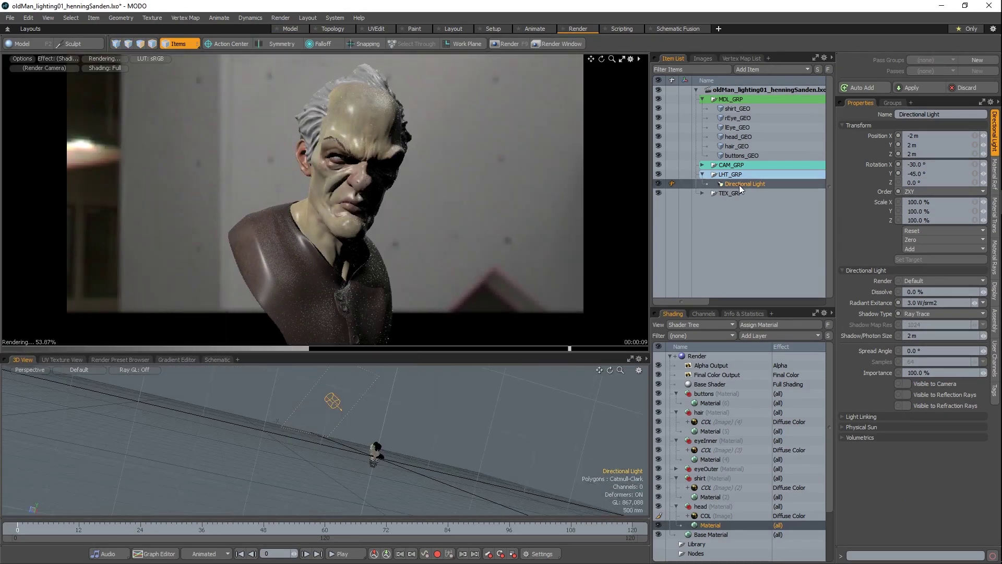
Change the type of the Directional Light in LHT_GRP to an area light.
right_click(739, 184)
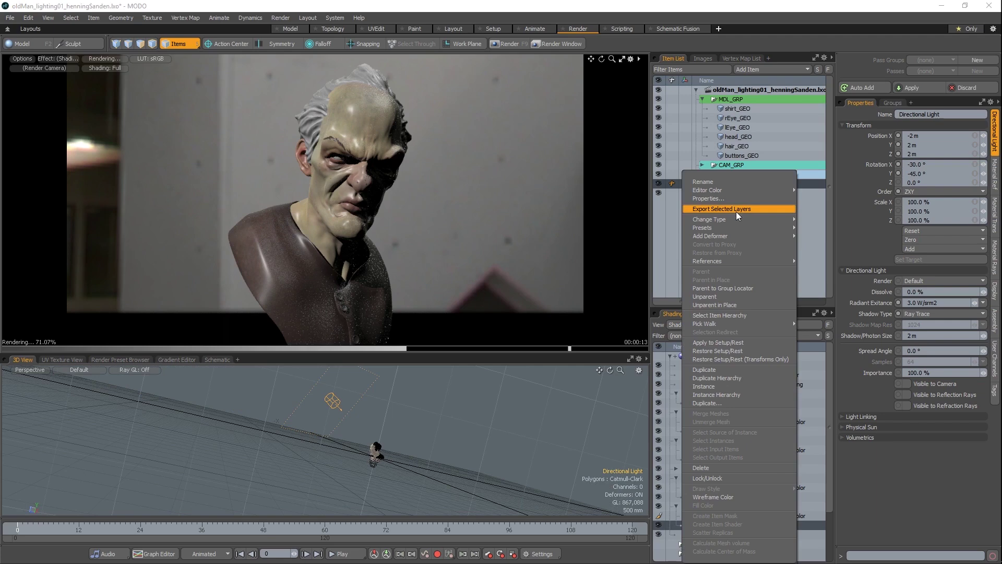
mouse_move(730, 219)
click(833, 222)
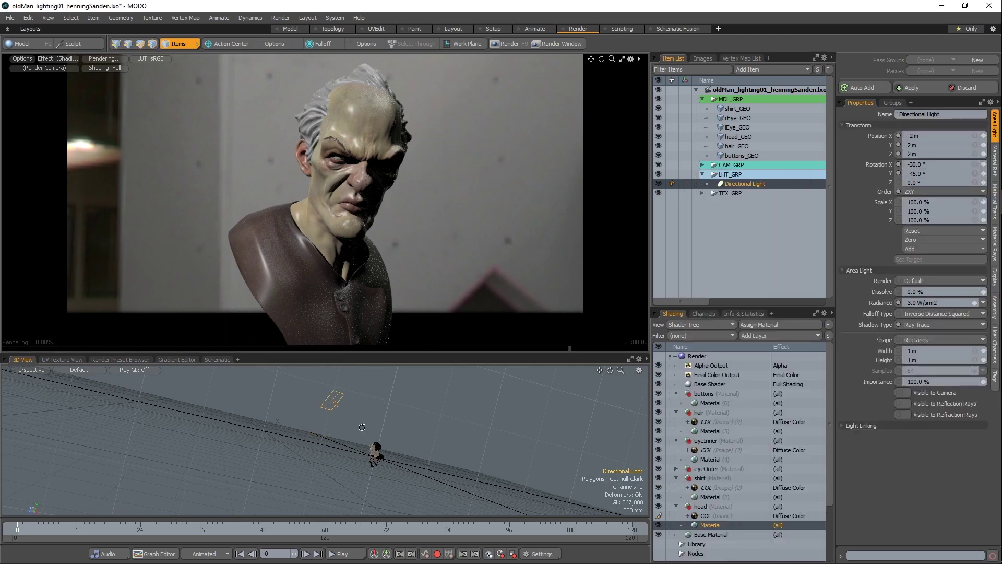
Move the area light with the Move transform in the 3D view to reposition it closer to the bust.
alt+drag(416, 412, 331, 300)
scroll(361, 393, up, 3)
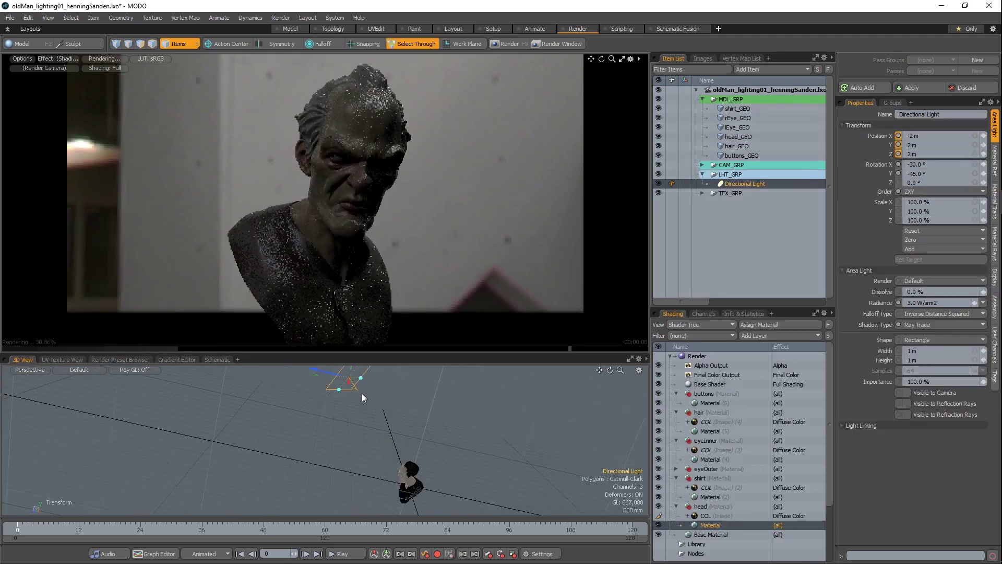
key(w)
drag(327, 383, 417, 426)
drag(291, 375, 399, 392)
mouse_move(402, 418)
alt+mouse_down()
mouse_move(348, 405)
mouse_move(292, 412)
mouse_move(313, 386)
alt+mouse_up()
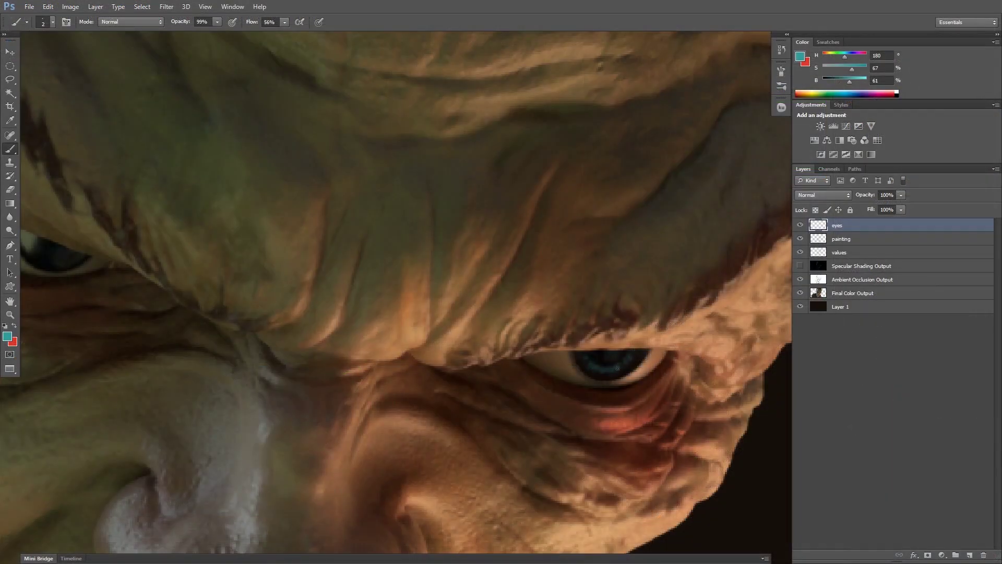
Switch to the Photoshop portrait and toggle the eyes layer off and on to compare the painted eyes.
alt+click(594, 371)
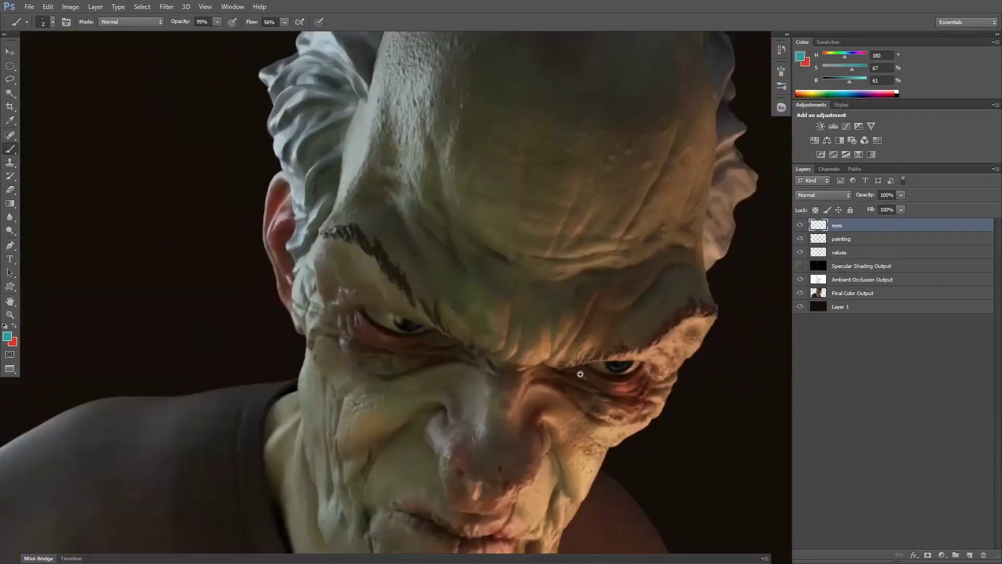
ctrl+click(586, 379)
click(800, 224)
click(800, 225)
alt+click(594, 394)
ctrl+click(598, 367)
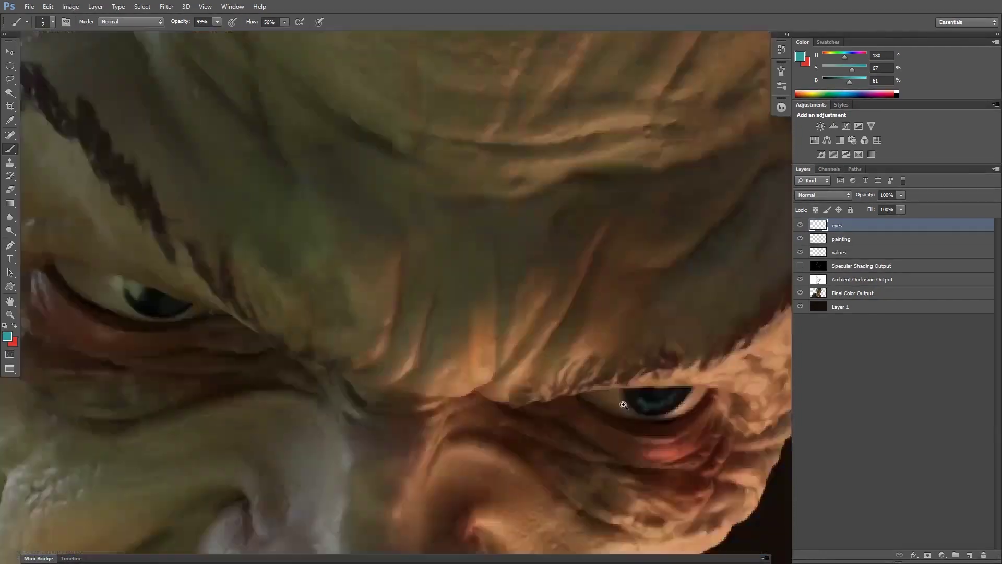
Change the brush colour to green with hue 118 and dab small flecks into the warmly lit eye's iris on the eyes layer.
alt+click(598, 360)
alt+shift+right_drag(619, 367, 687, 426)
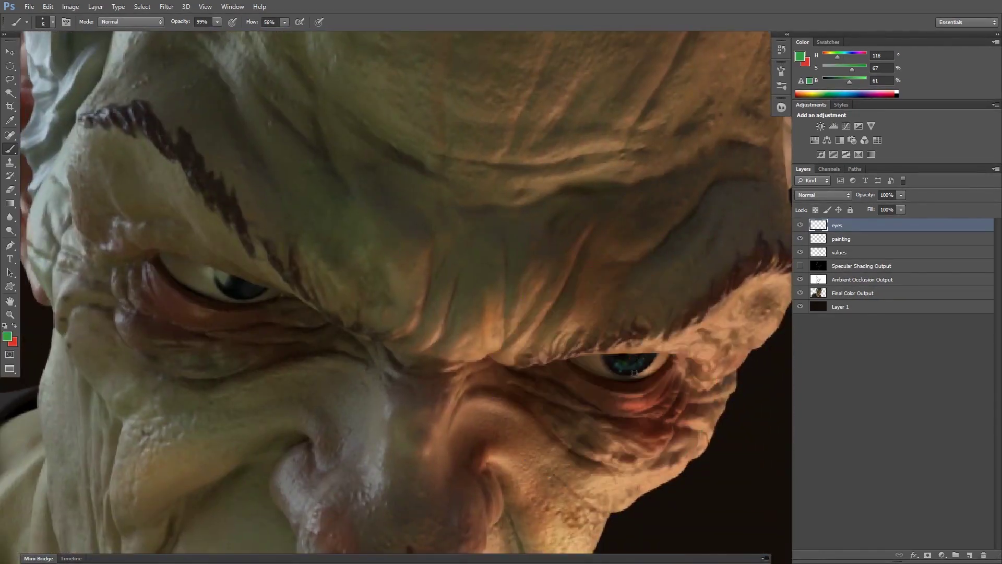
ctrl+click(633, 367)
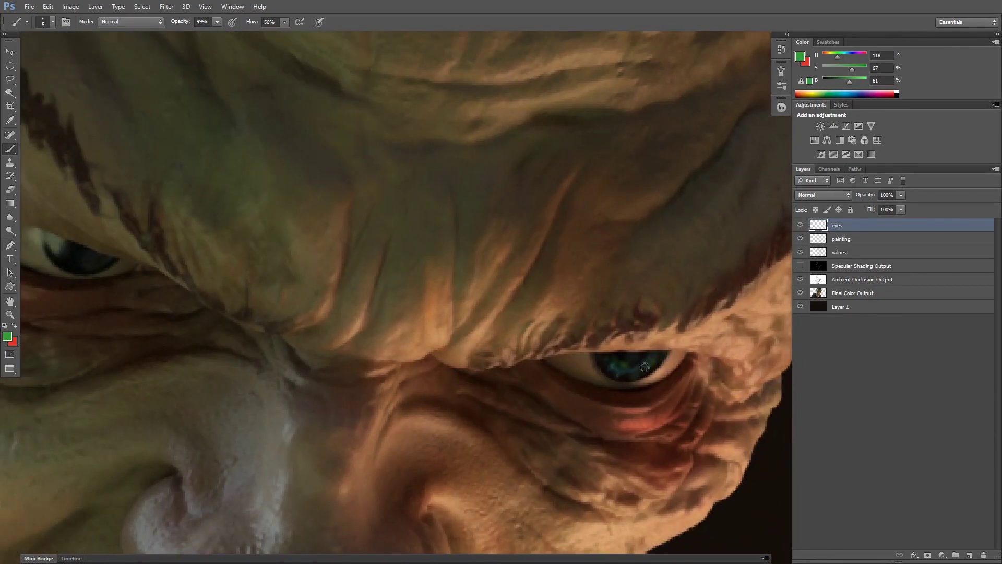
alt+click(646, 367)
ctrl+click(621, 359)
Paint white with a large soft brush on the mask of Layer 2 copy 2 to reveal skin texture on the forehead.
key(bracketright)
key(bracketright)
key(bracketright)
key(bracketright)
key(bracketright)
key(x)
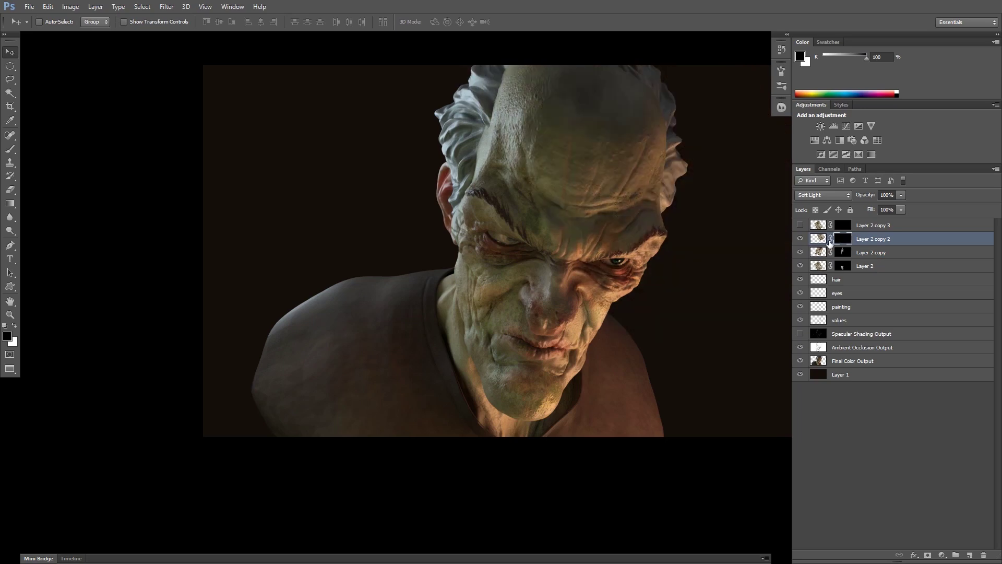
alt+scroll(586, 201, up, 3)
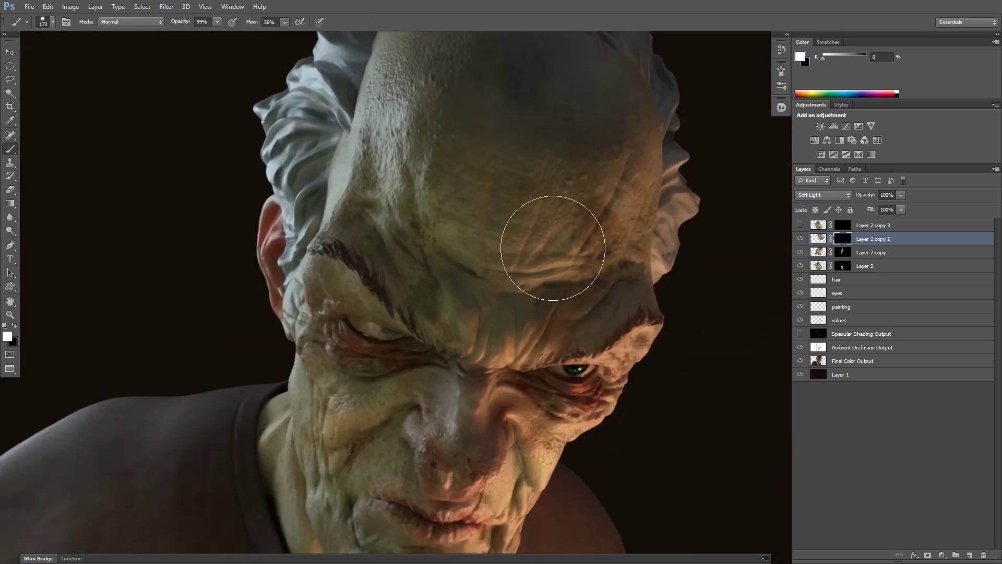
alt+scroll(597, 221, down, 2)
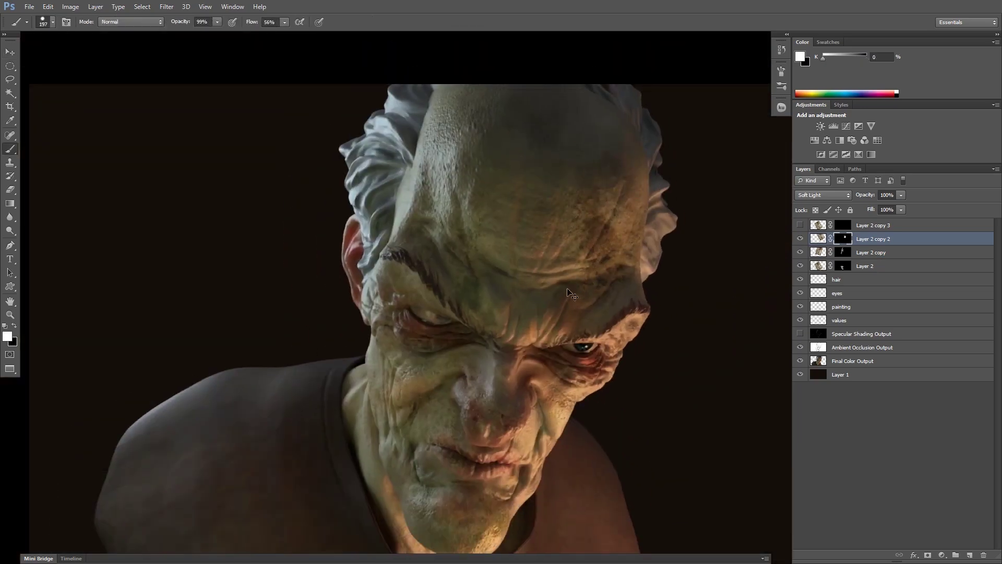